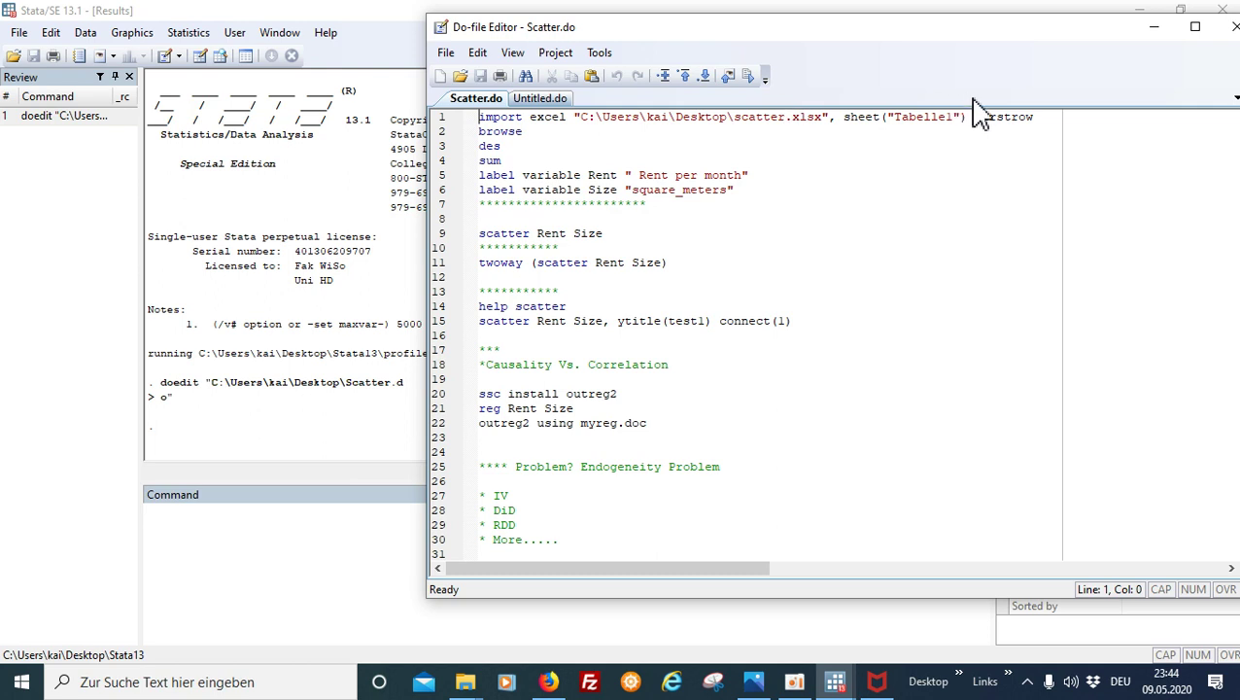
Step: Run only the do-file line that imports sheet "Tabelle1" of scatter.xlsx with the first row as variable names
{"action": "left_click_drag", "start_coordinate": [1037, 123], "coordinate": [456, 123]}
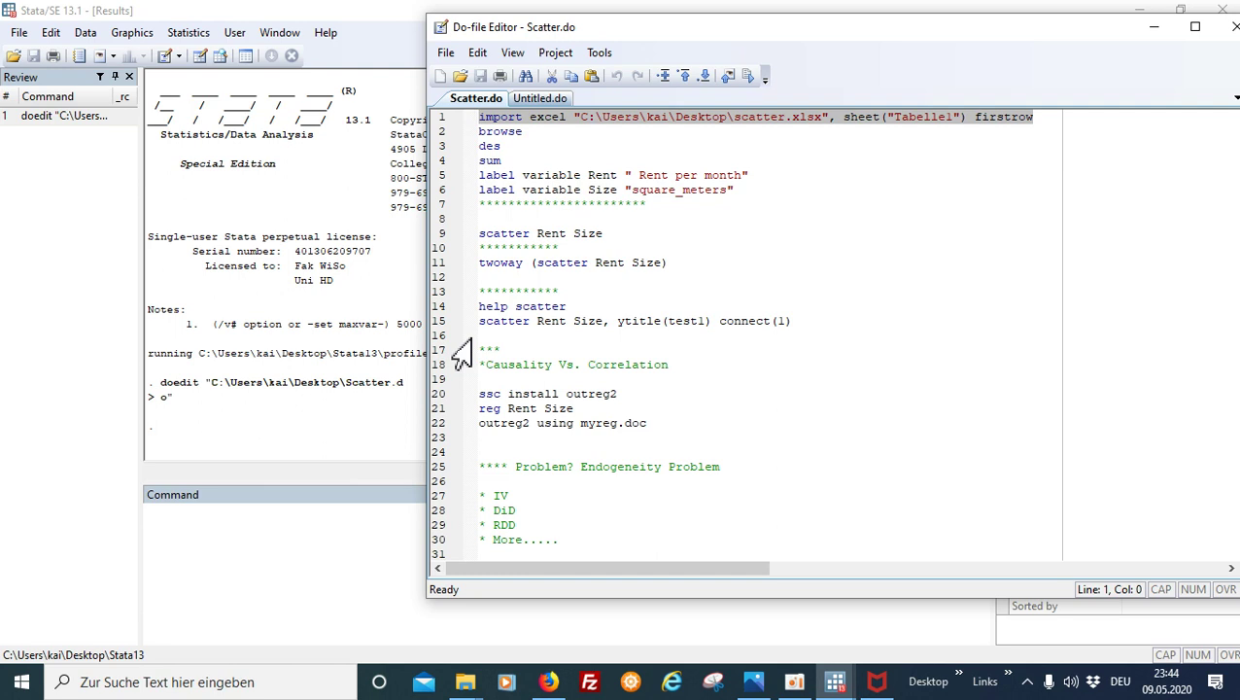
{"action": "left_click", "coordinate": [755, 682]}
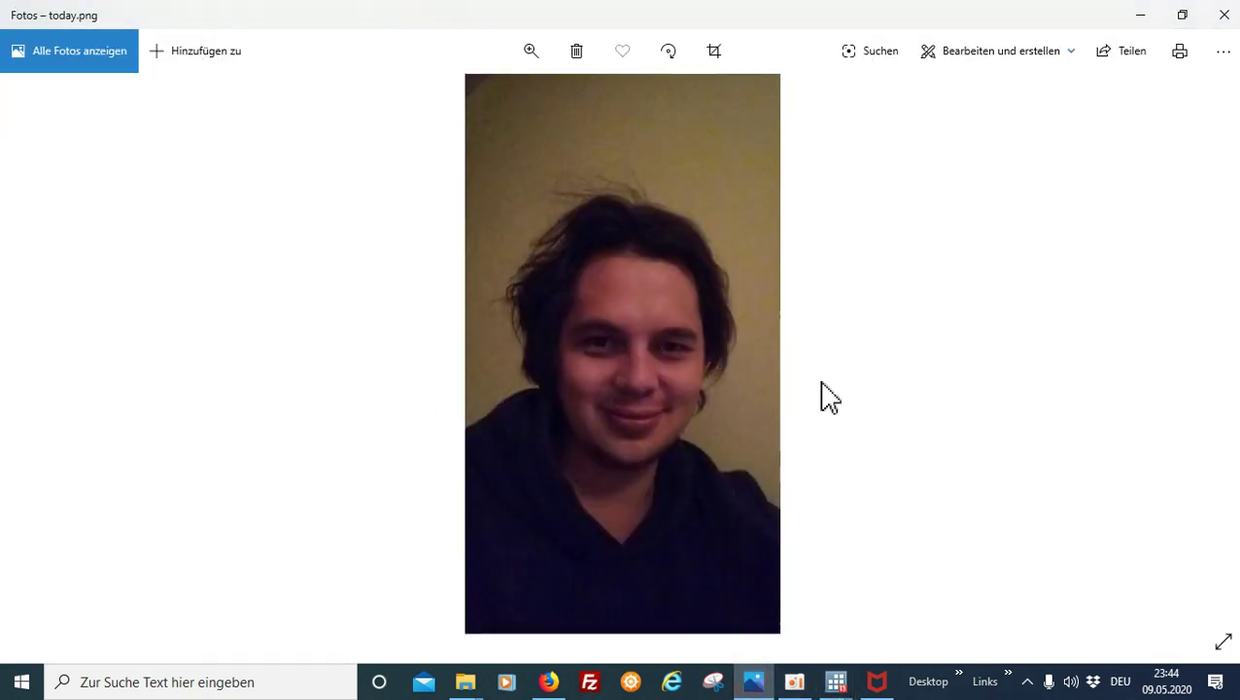
{"action": "left_click", "coordinate": [755, 684]}
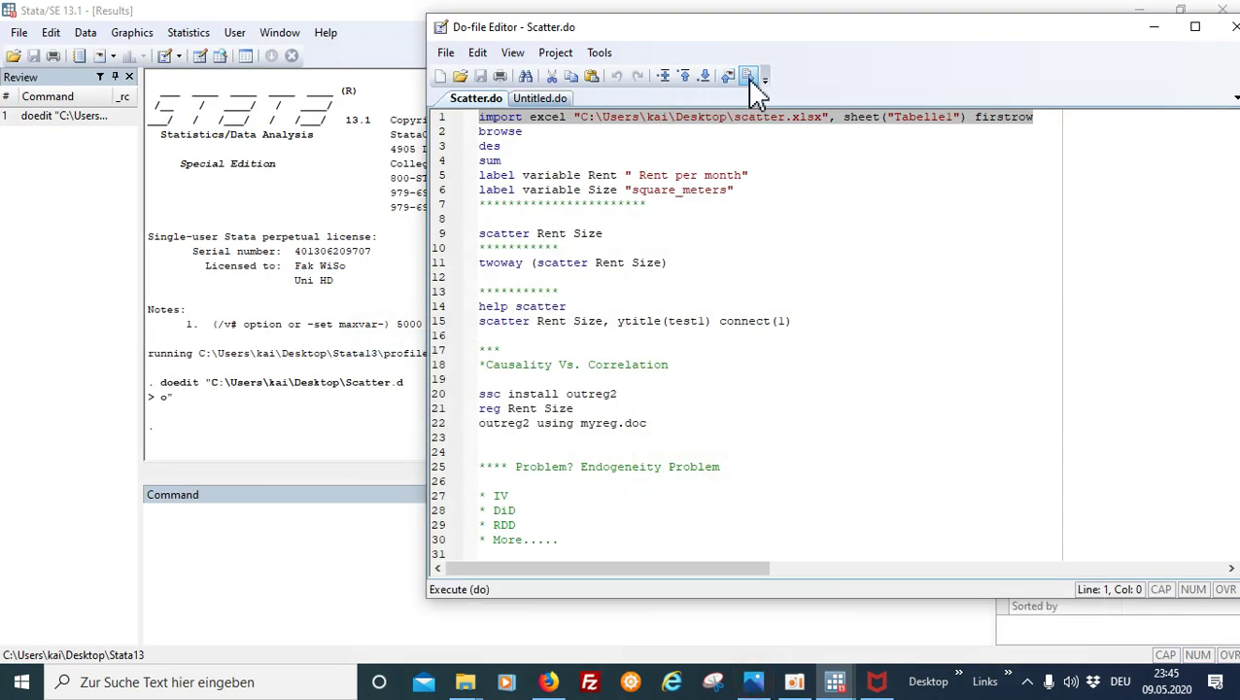
{"action": "left_click", "coordinate": [749, 78]}
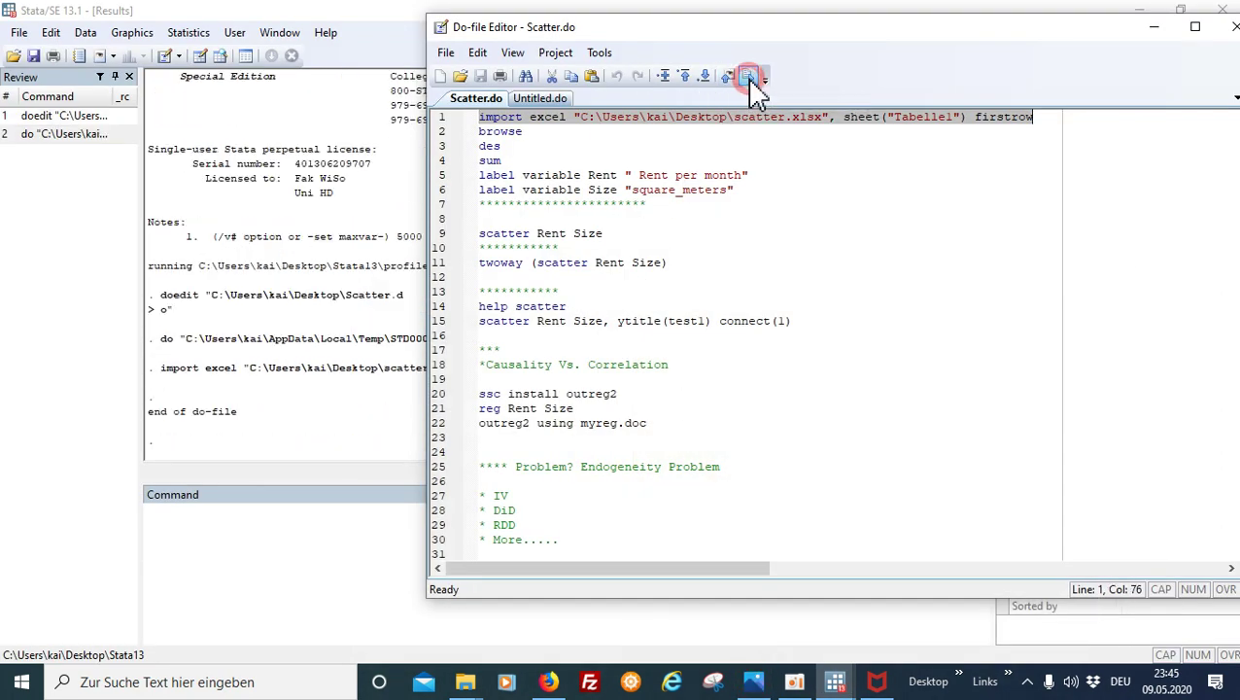
{"action": "left_click", "coordinate": [313, 324]}
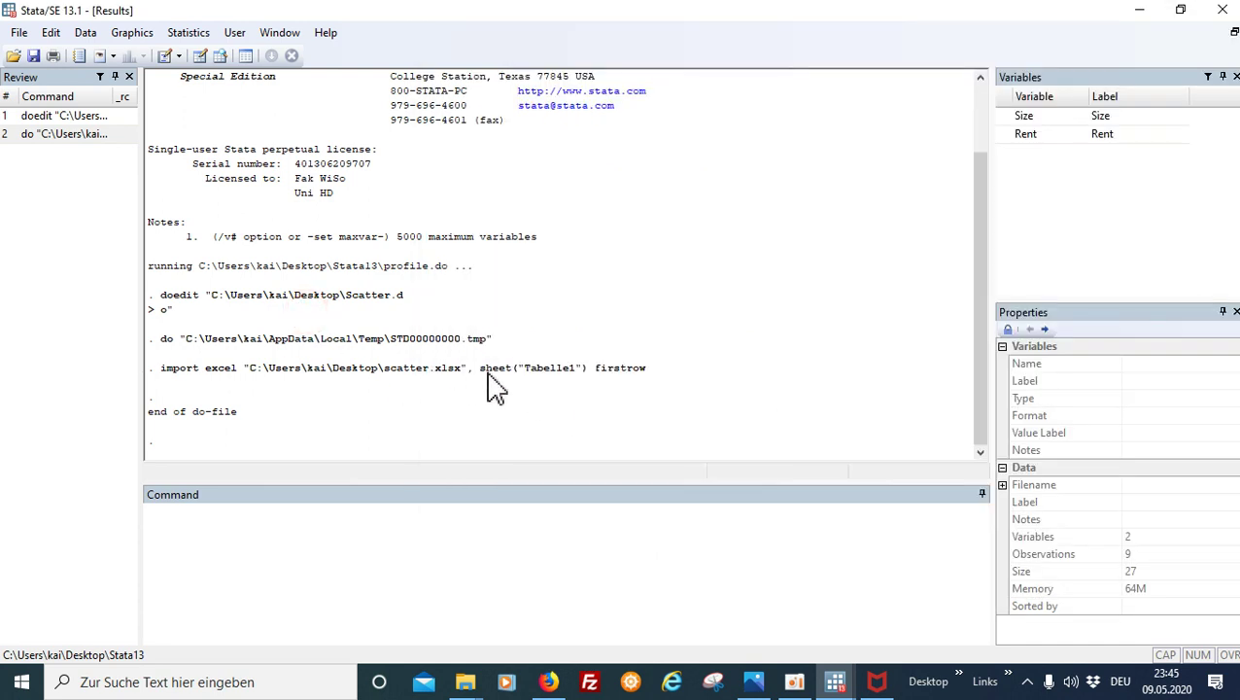
{"action": "left_click", "coordinate": [254, 537]}
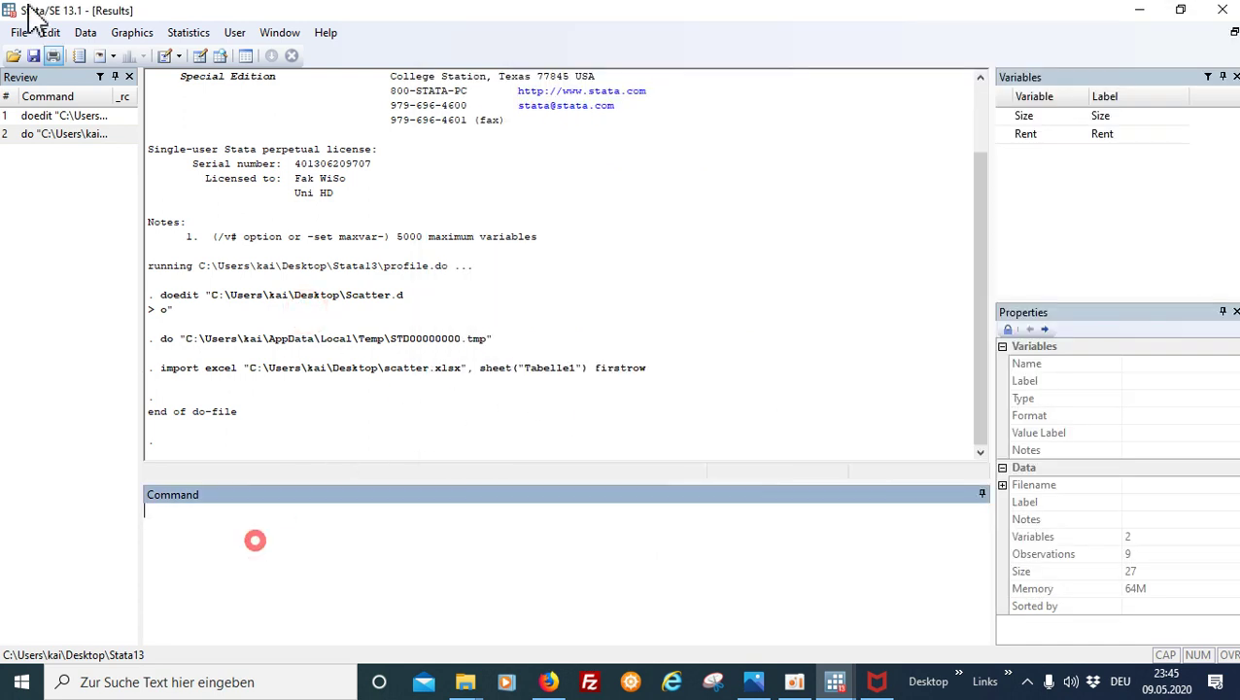
{"action": "left_click", "coordinate": [19, 32]}
{"action": "left_click", "coordinate": [114, 227]}
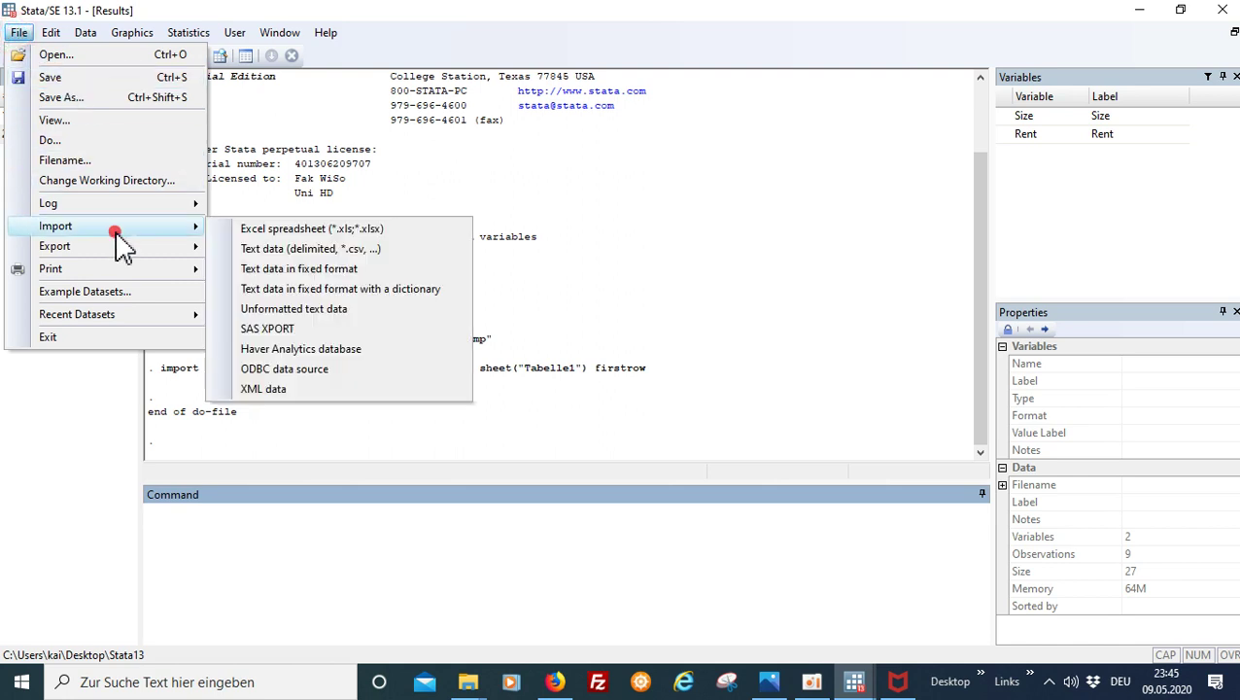
{"action": "left_click", "coordinate": [270, 230]}
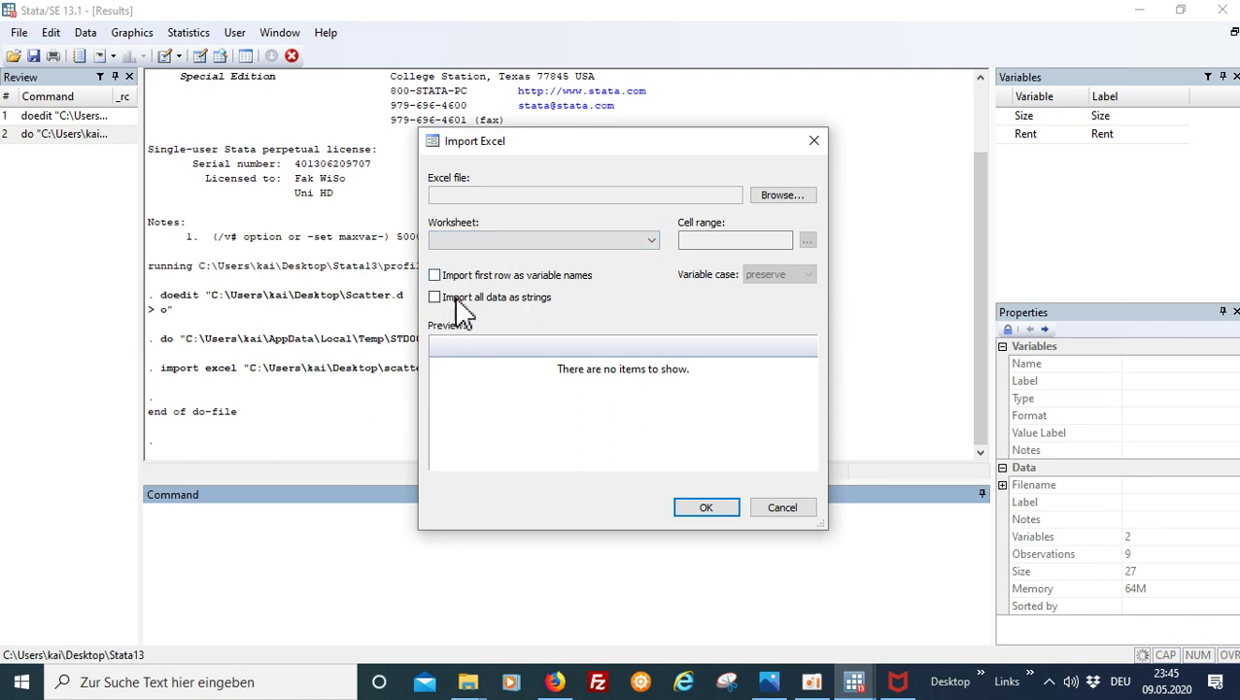
{"action": "left_click", "coordinate": [771, 505]}
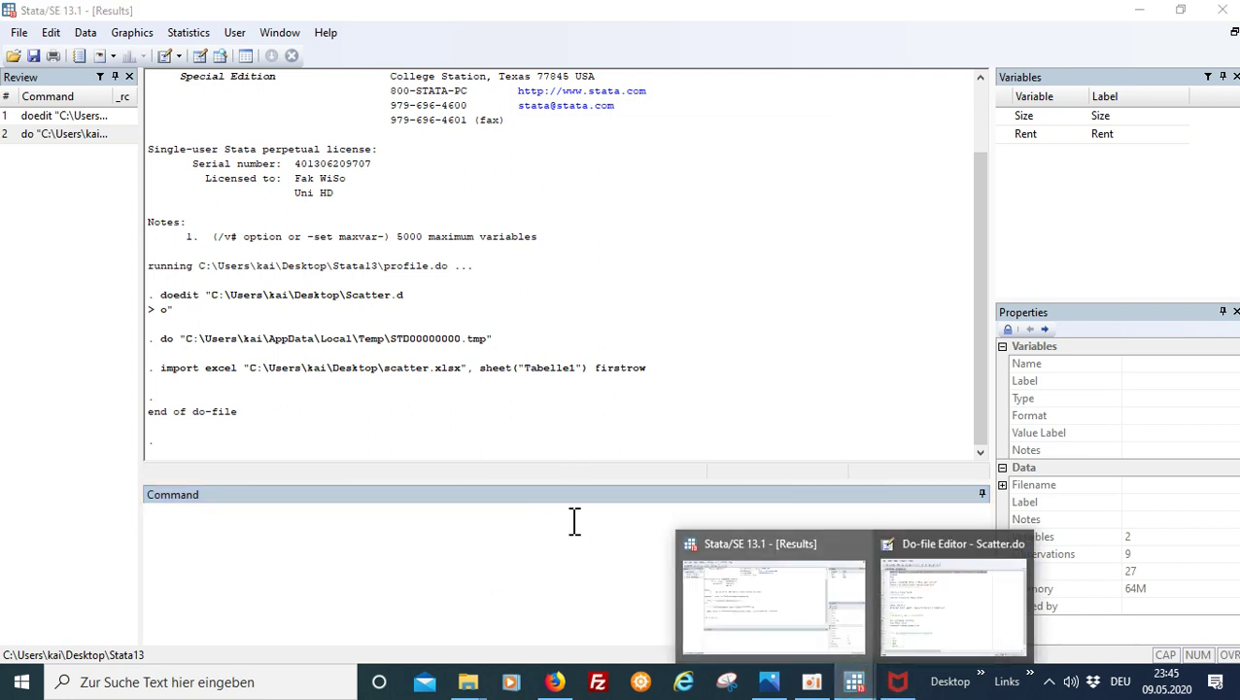
Step: View the imported dataset with the browse command, and close the data browser
{"action": "left_click", "coordinate": [413, 522]}
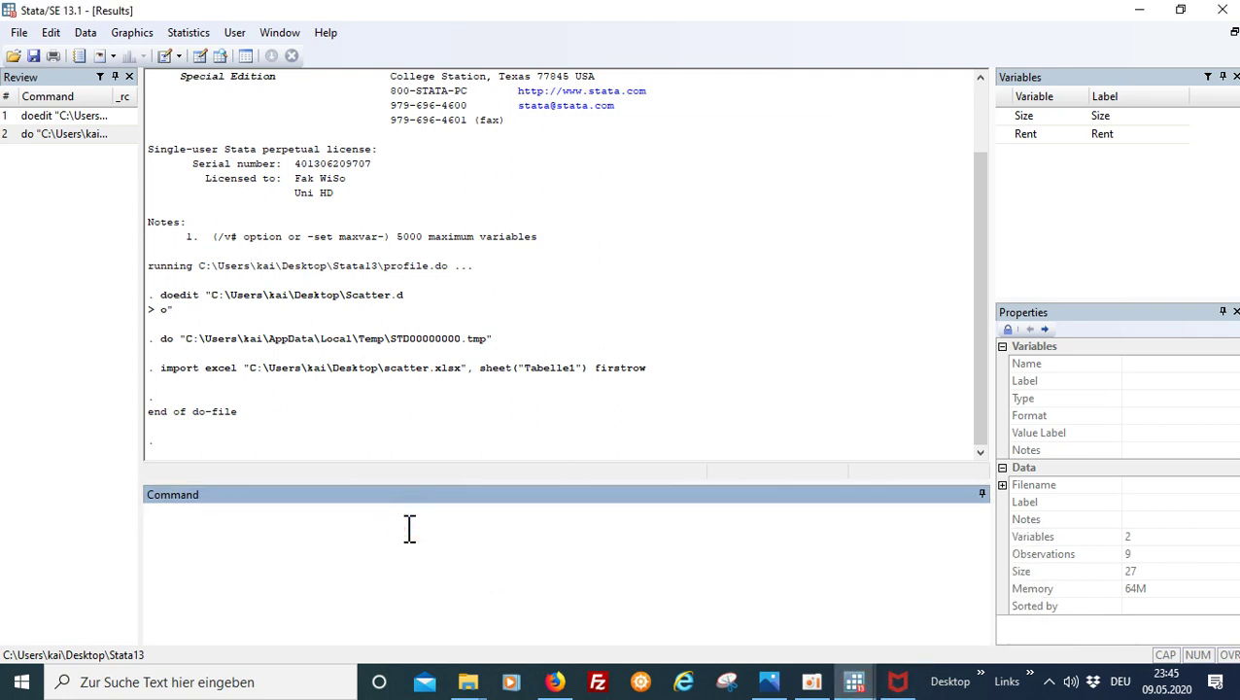
{"action": "type", "text": "browse"}
{"action": "key", "text": "Return"}
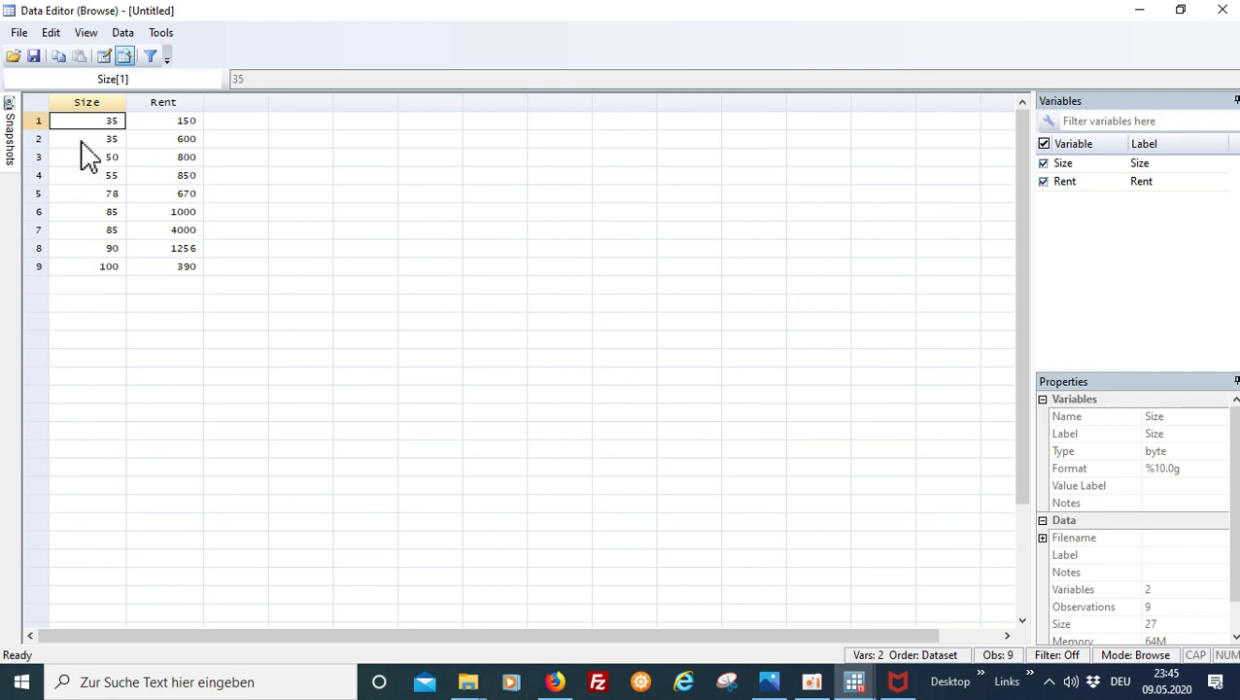
{"action": "left_click", "coordinate": [1218, 9]}
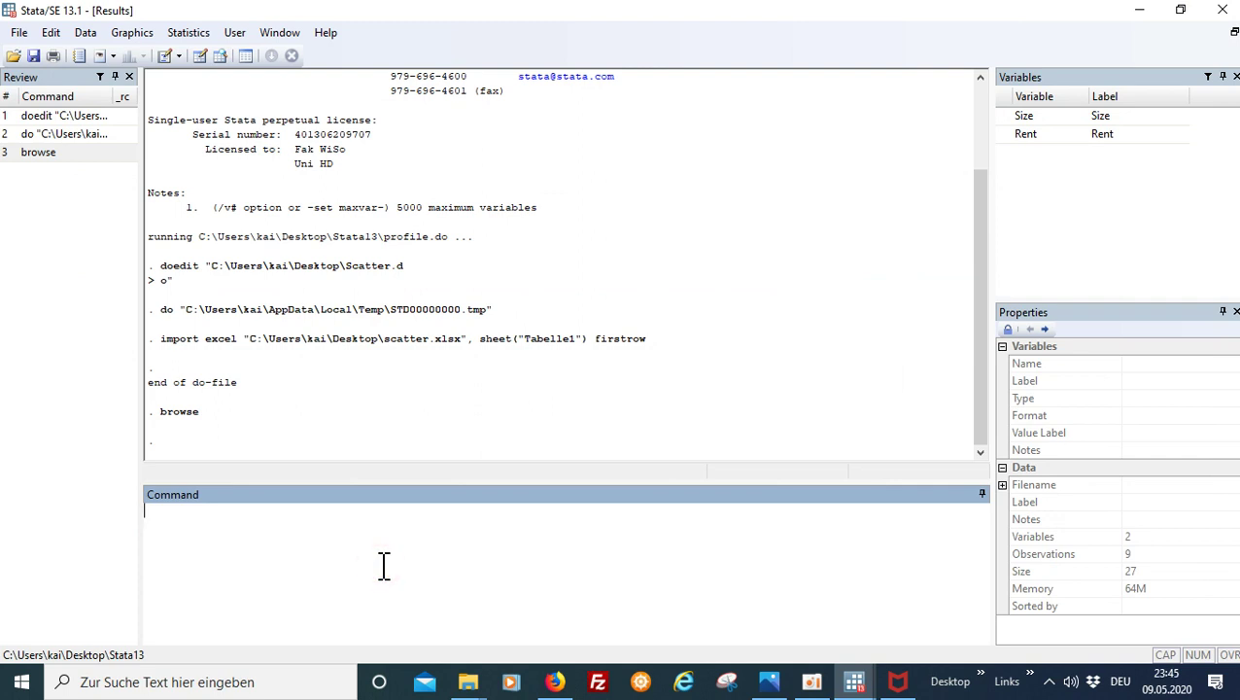
Step: Describe the dataset with des and display summary statistics for its variables with sum
{"action": "type", "text": "des"}
{"action": "key", "text": "Return"}
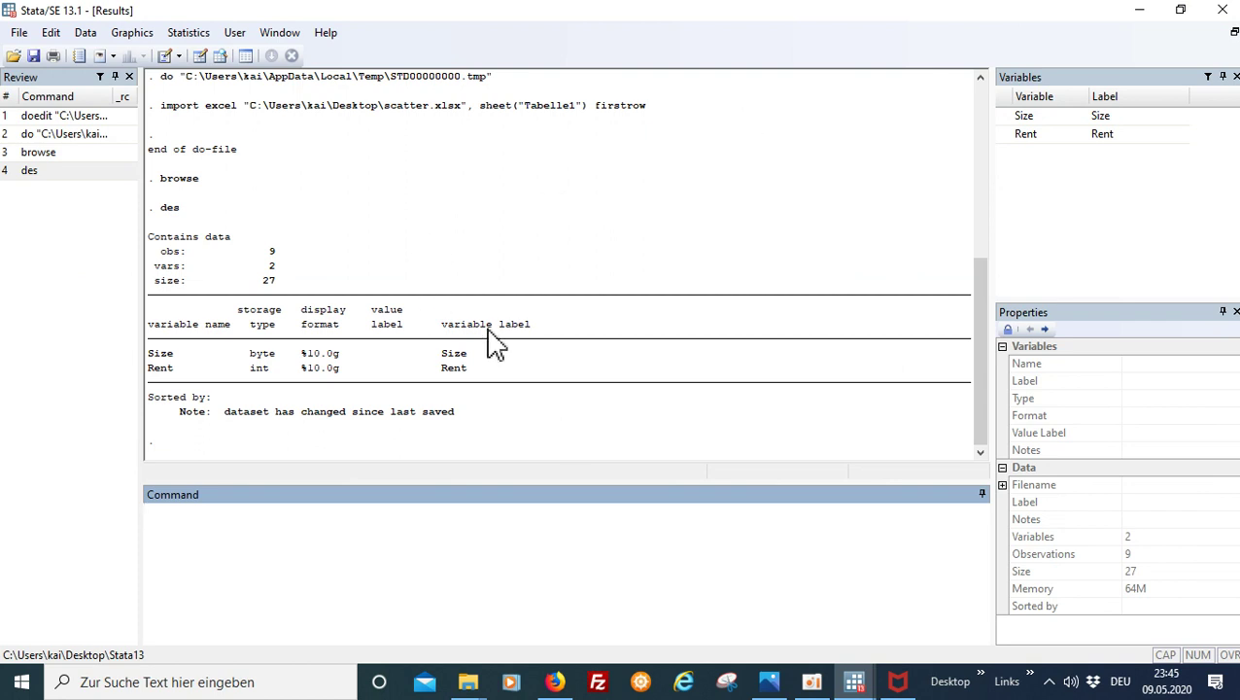
{"action": "left_click", "coordinate": [348, 568]}
{"action": "type", "text": "sum"}
{"action": "key", "text": "Return"}
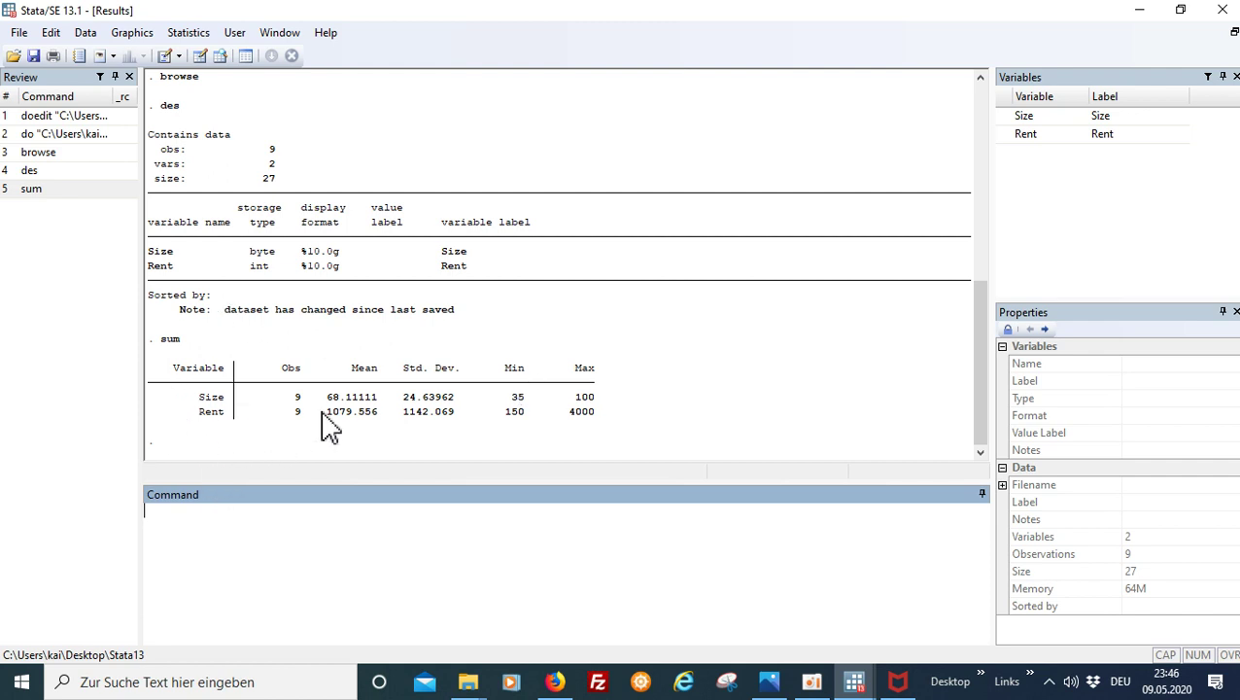
Step: Run the two do-file lines that label Rent as " Rent per month" and Size as "square_meters"
{"action": "left_click", "coordinate": [854, 681]}
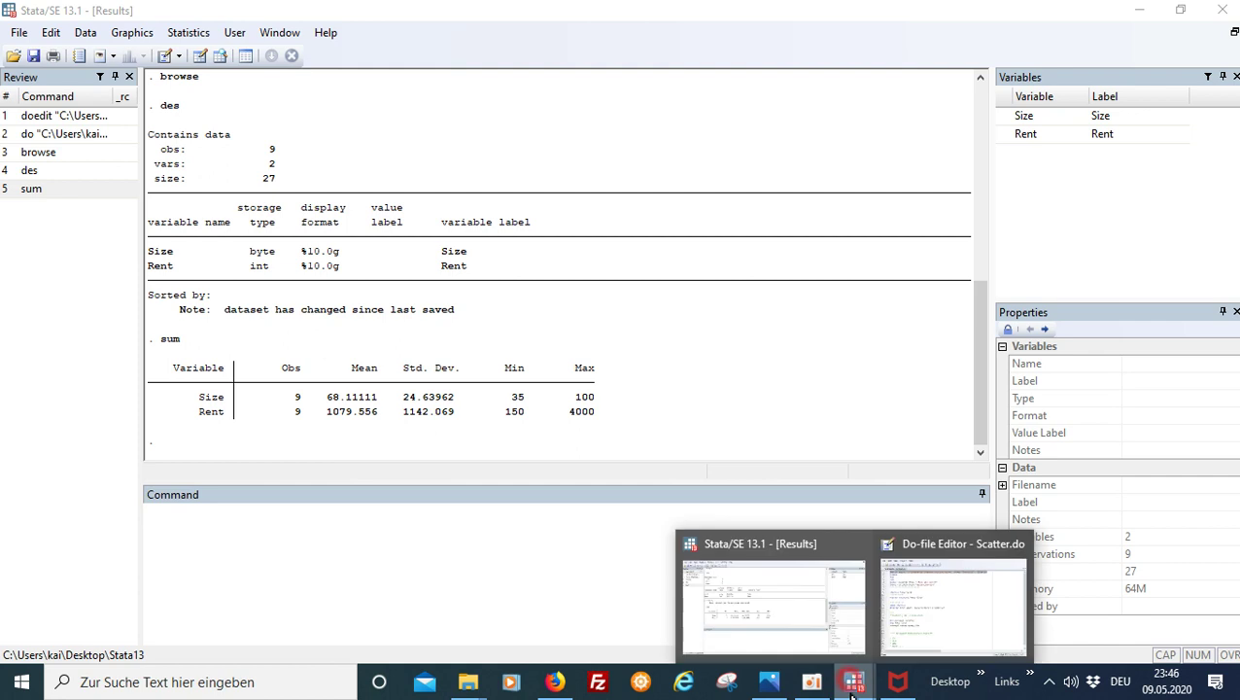
{"action": "left_click", "coordinate": [962, 608]}
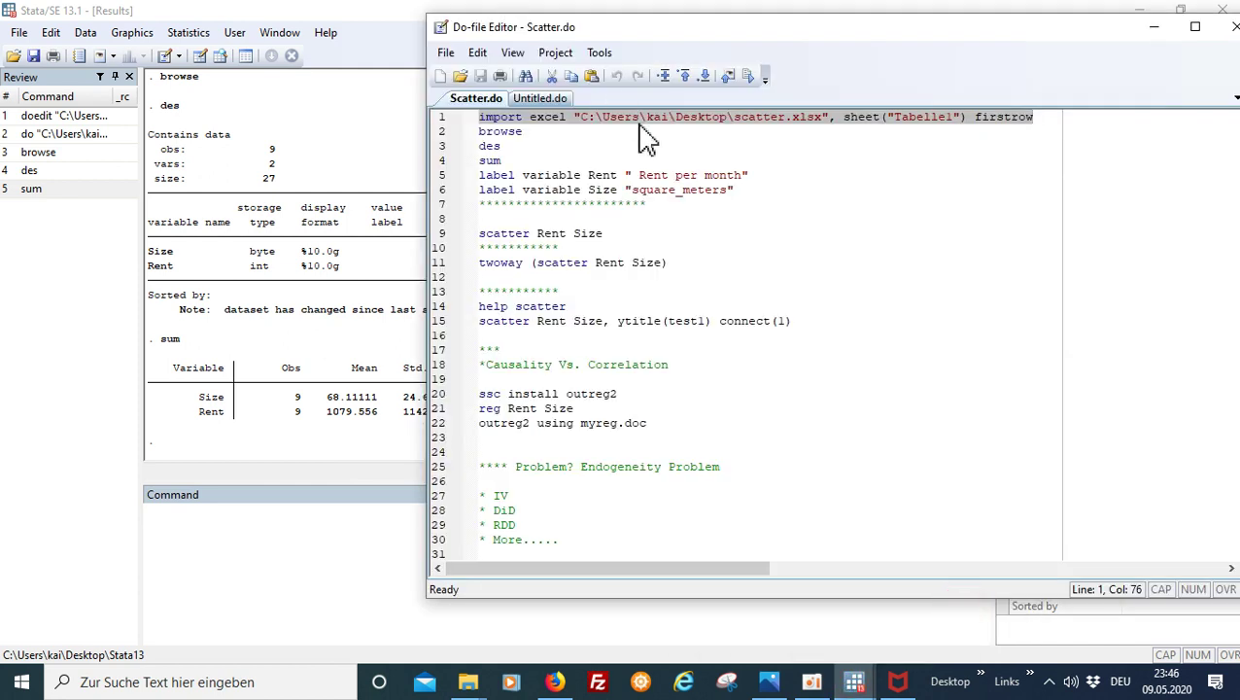
{"action": "left_click_drag", "start_coordinate": [736, 190], "coordinate": [479, 175]}
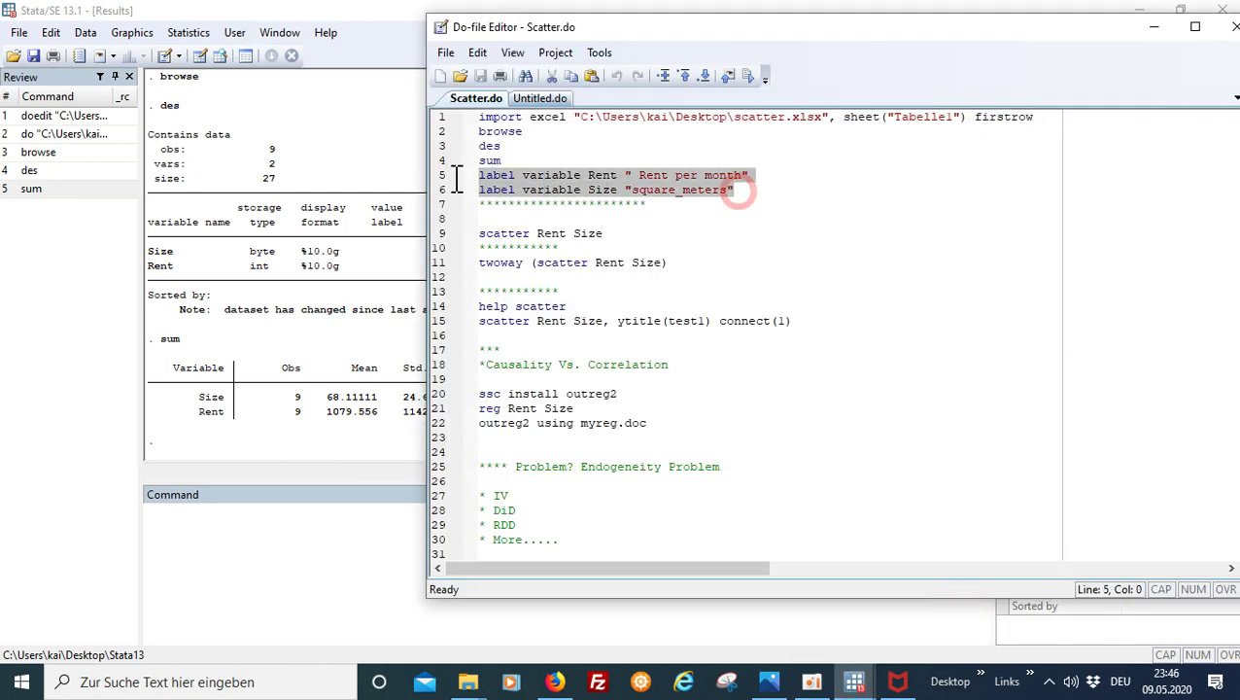
{"action": "left_click", "coordinate": [748, 75]}
{"action": "left_click", "coordinate": [369, 207]}
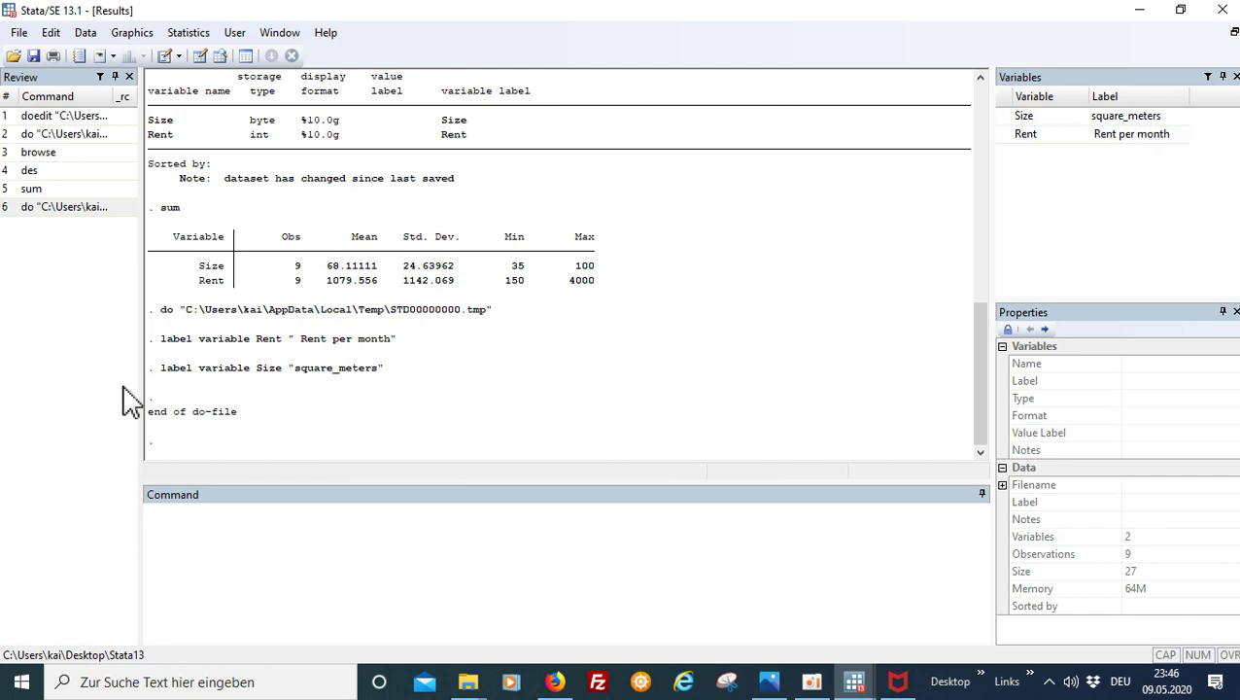
Step: Draw a scatter plot of Rent against Size with the command scatter Rent Size
{"action": "left_click", "coordinate": [860, 685]}
{"action": "left_click", "coordinate": [941, 655]}
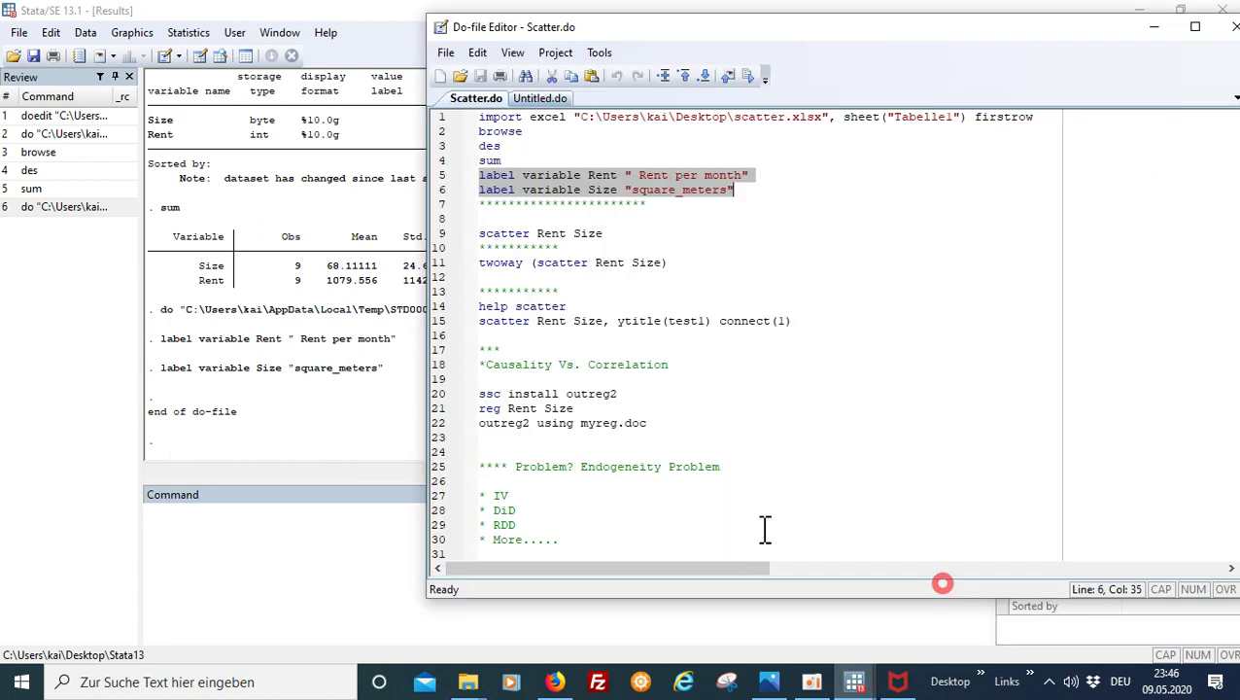
{"action": "left_click", "coordinate": [260, 541]}
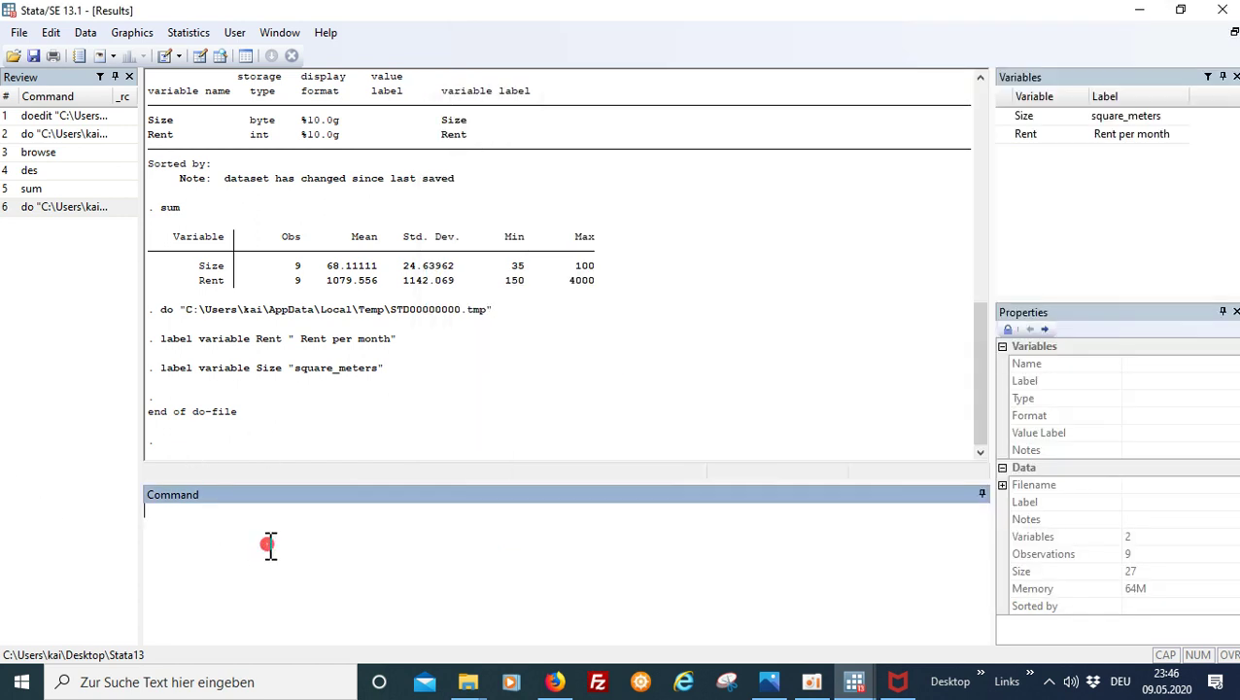
{"action": "type", "text": "scatter Rent Size"}
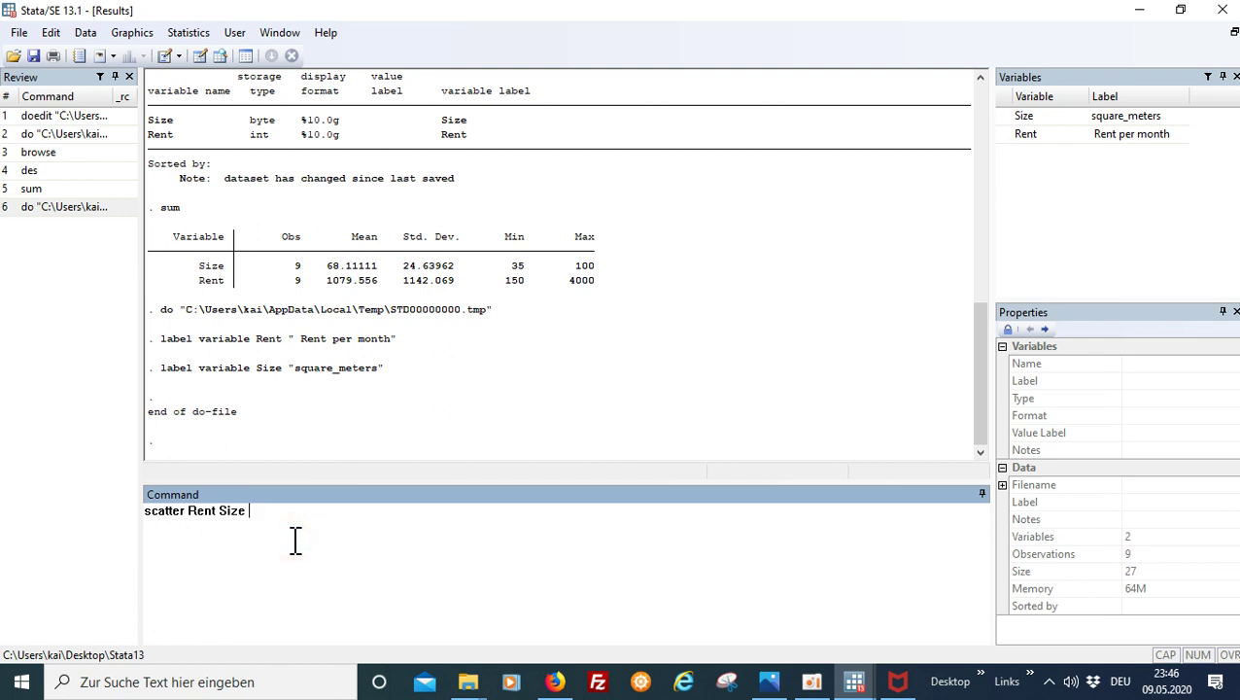
{"action": "key", "text": "Return"}
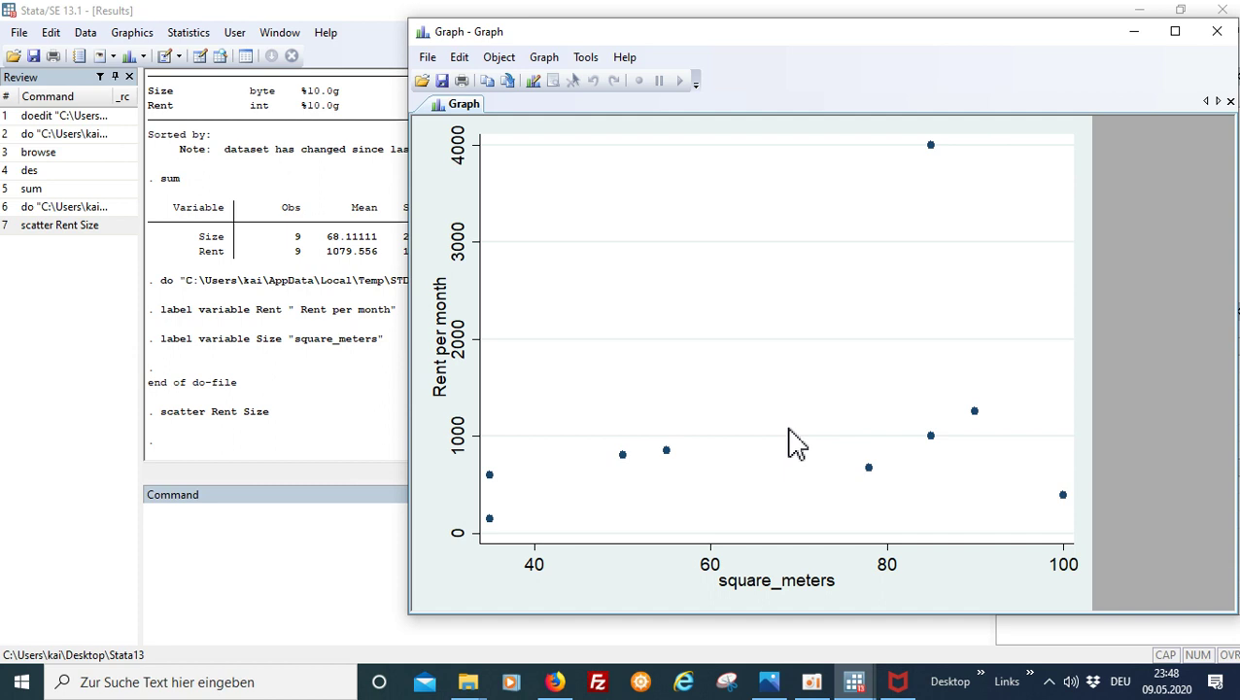
{"action": "left_click", "coordinate": [282, 545]}
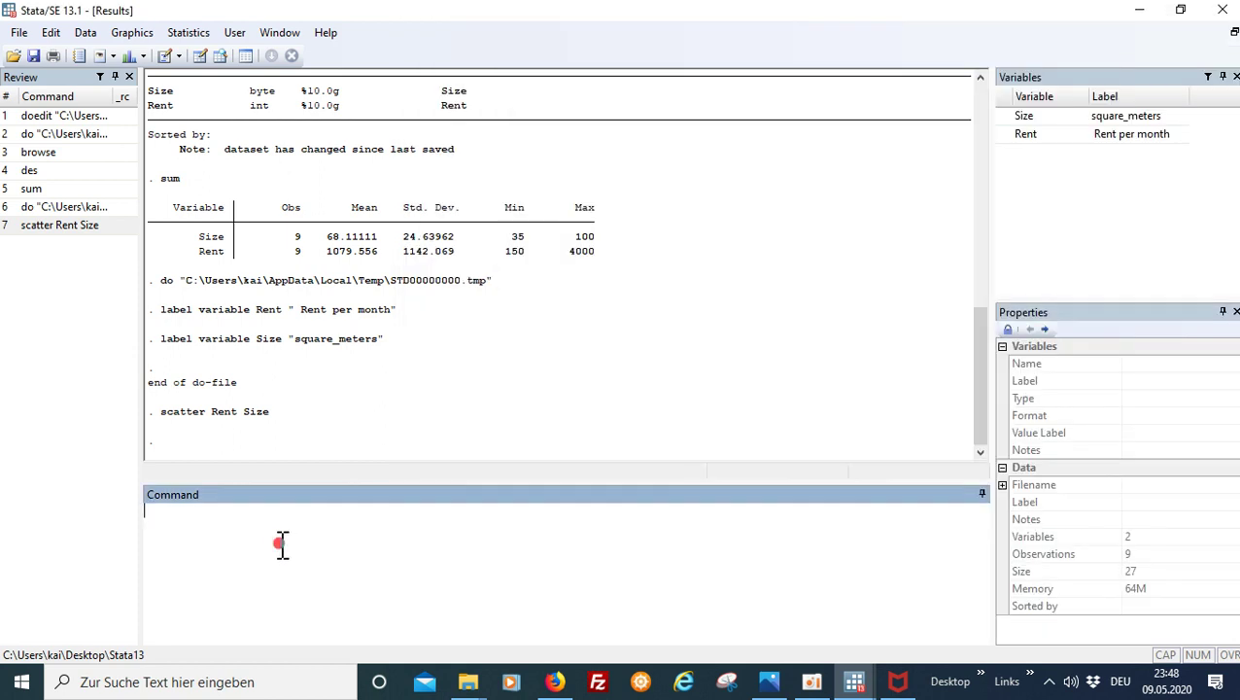
{"action": "mouse_move", "coordinate": [849, 690]}
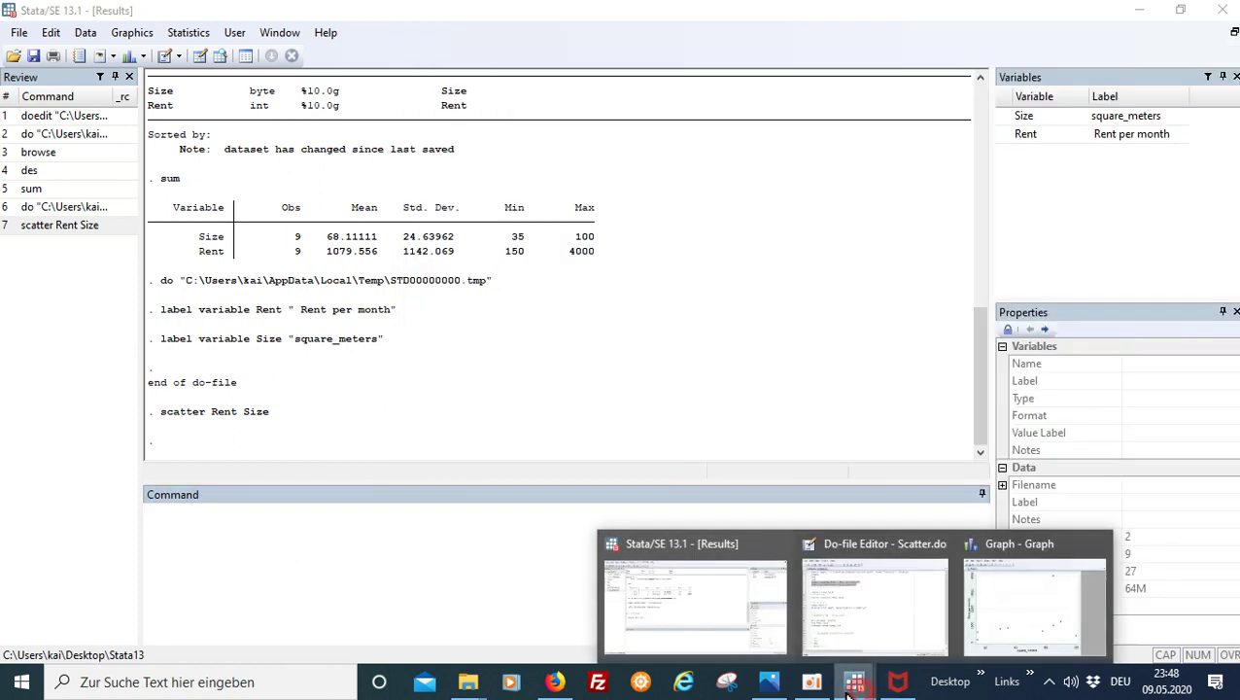
{"action": "left_click", "coordinate": [830, 615]}
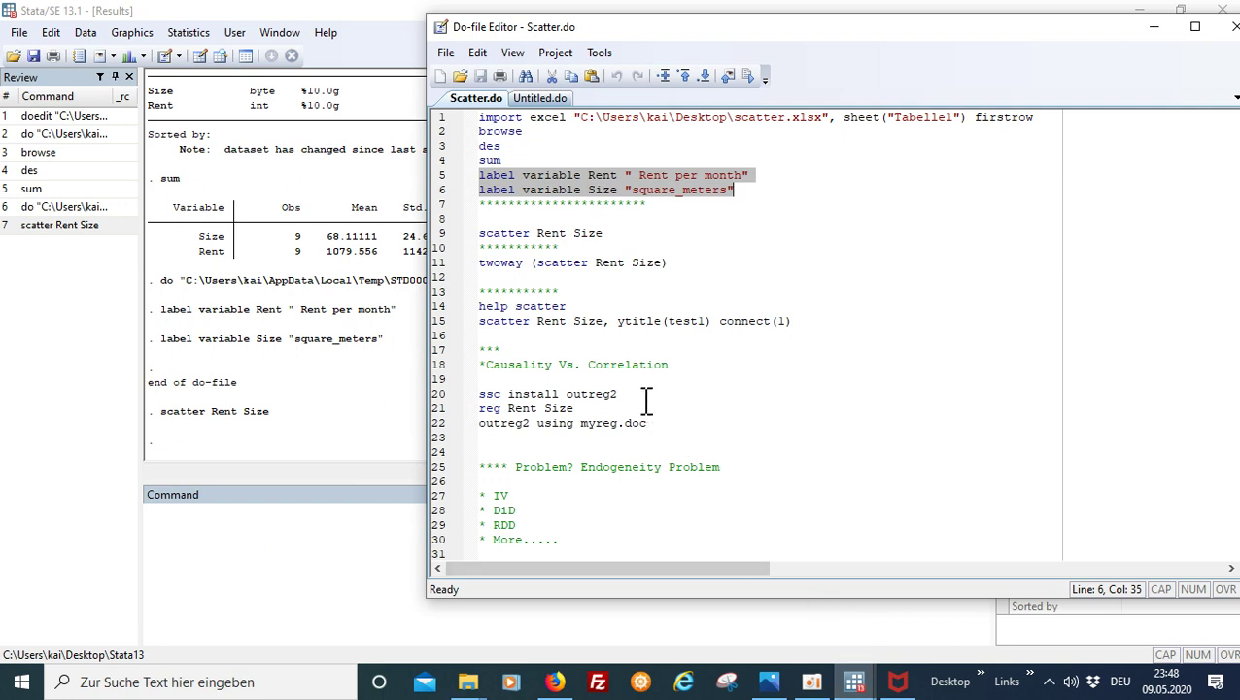
{"action": "left_click", "coordinate": [355, 513]}
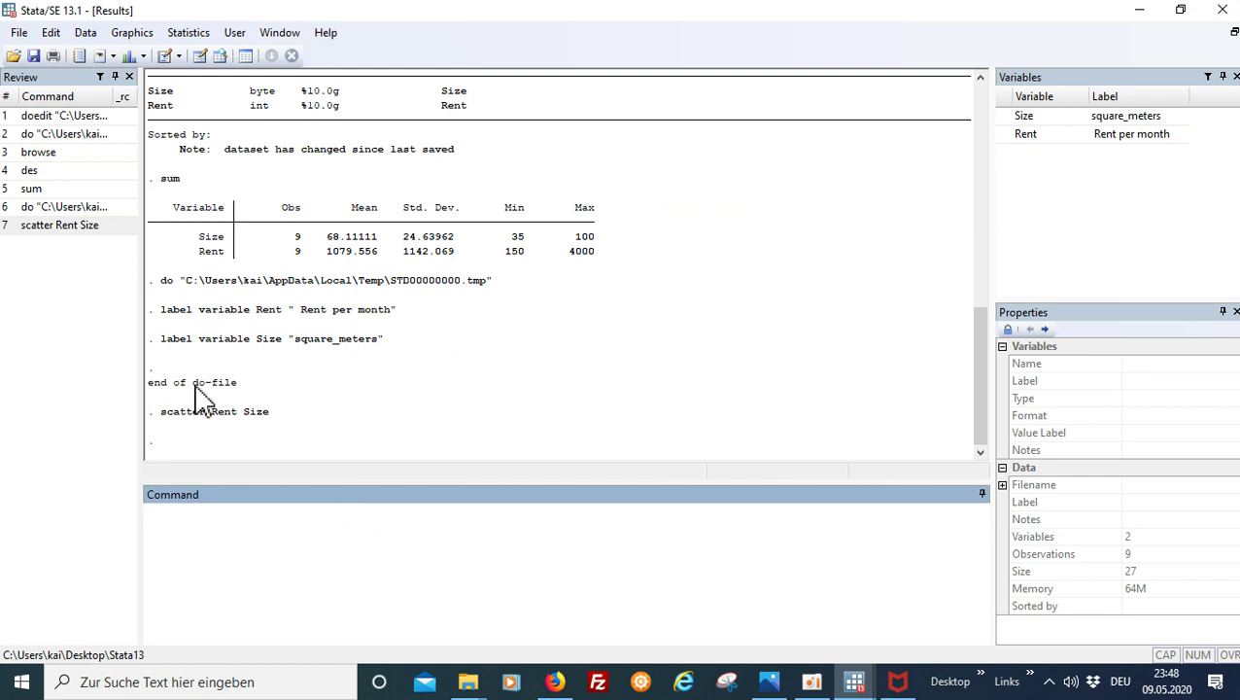
{"action": "type", "text": "sc"}
{"action": "key", "text": "BackSpace"}
{"action": "type", "text": "catter"}
{"action": "key", "text": "BackSpace"}
{"action": "key", "text": "BackSpace"}
{"action": "key", "text": "BackSpace"}
{"action": "key", "text": "BackSpace"}
{"action": "key", "text": "BackSpace"}
{"action": "key", "text": "BackSpace"}
{"action": "key", "text": "BackSpace"}
{"action": "key", "text": "BackSpace"}
Step: Define a basic scatter plot in the Twoway graphs dialog with Rent as Y variable and Size as X variable
{"action": "left_click", "coordinate": [134, 33]}
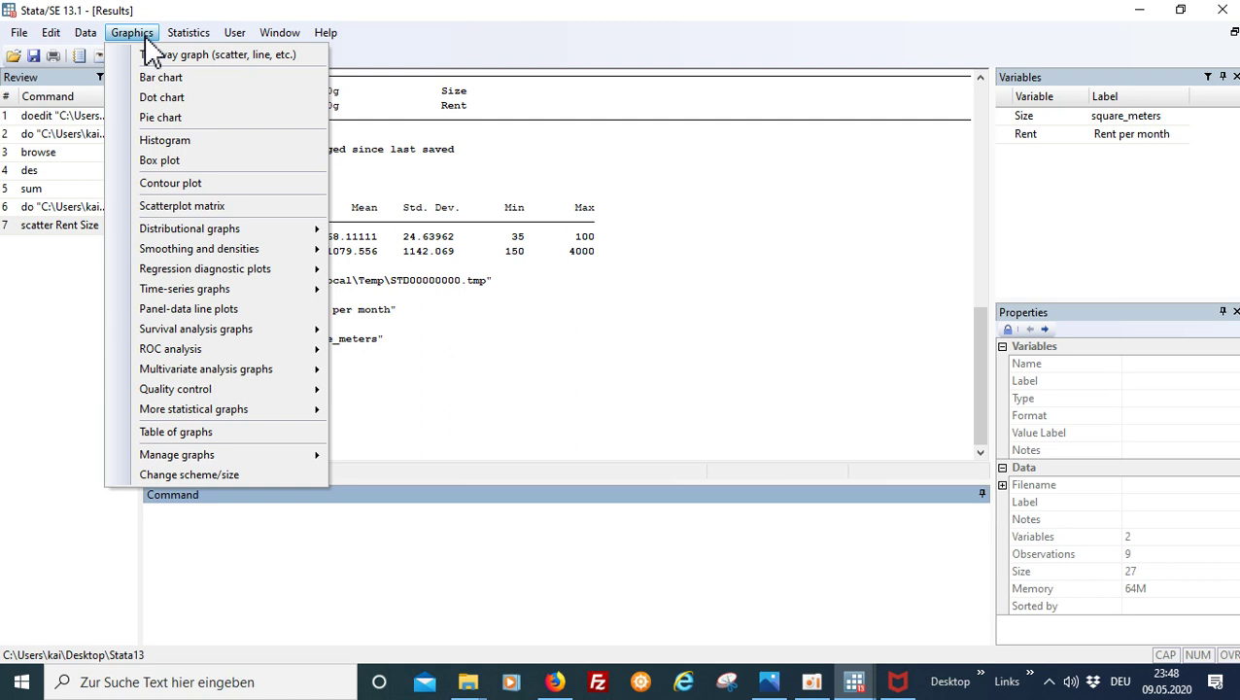
{"action": "left_click", "coordinate": [130, 35]}
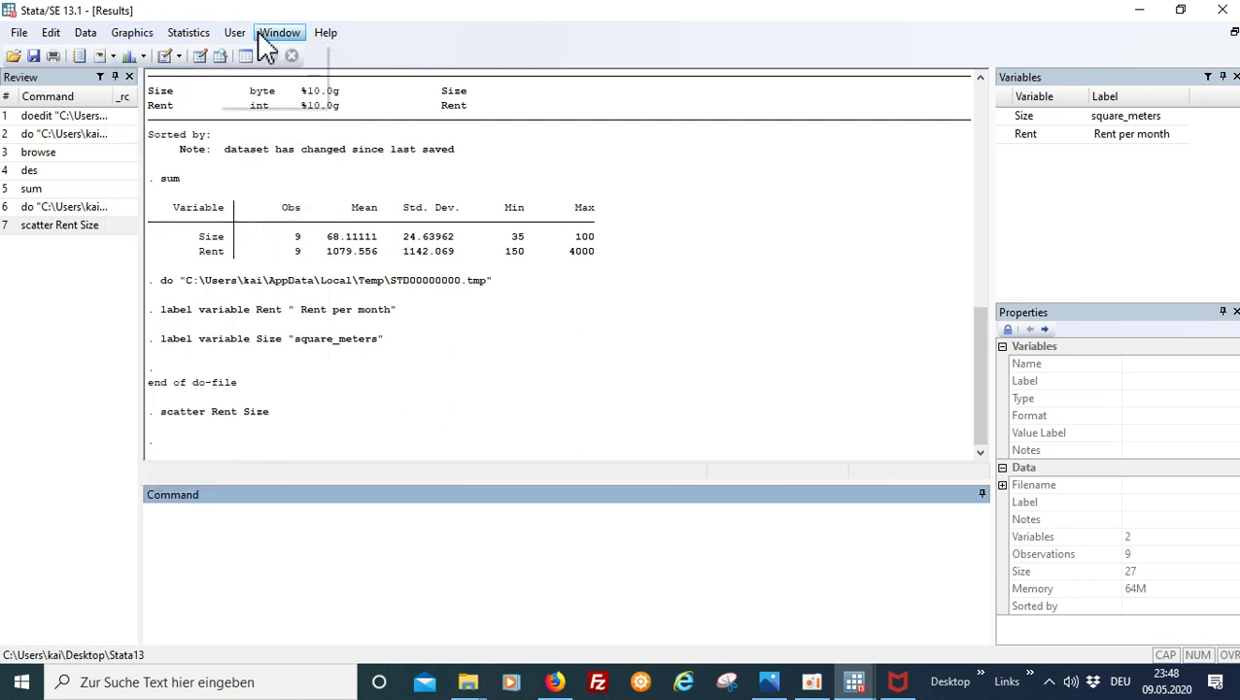
{"action": "left_click", "coordinate": [130, 35]}
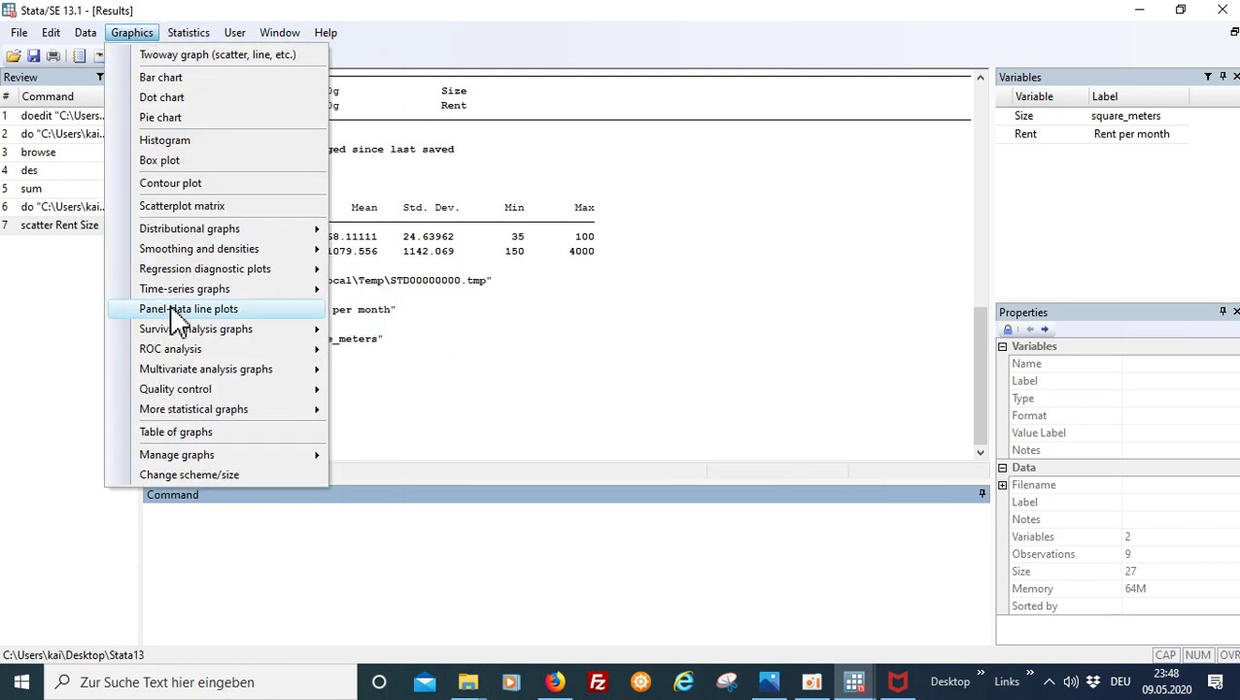
{"action": "left_click", "coordinate": [255, 58]}
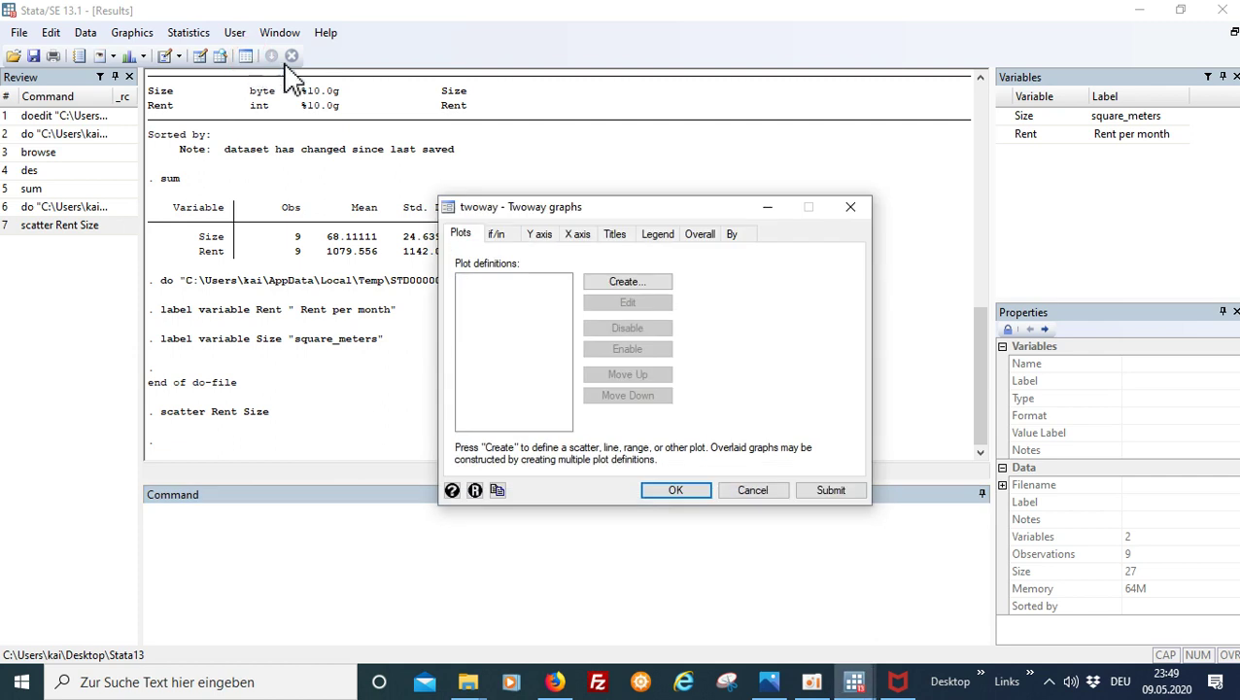
{"action": "left_click", "coordinate": [627, 281]}
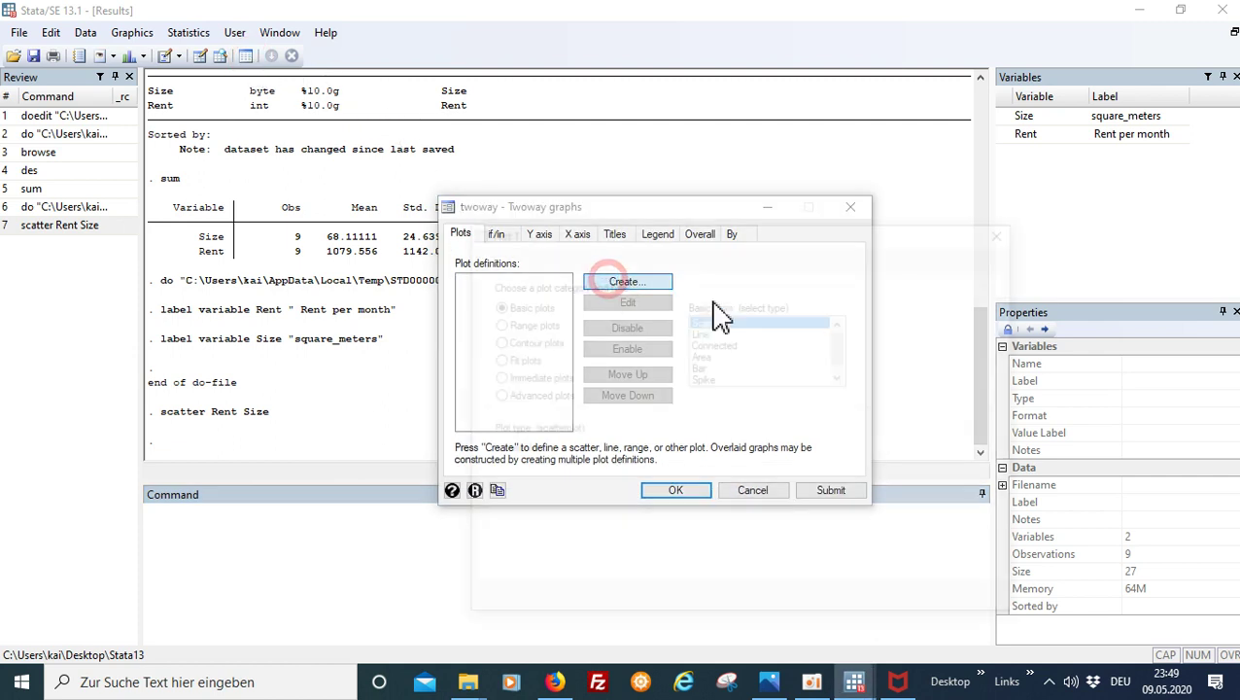
{"action": "left_click", "coordinate": [586, 468]}
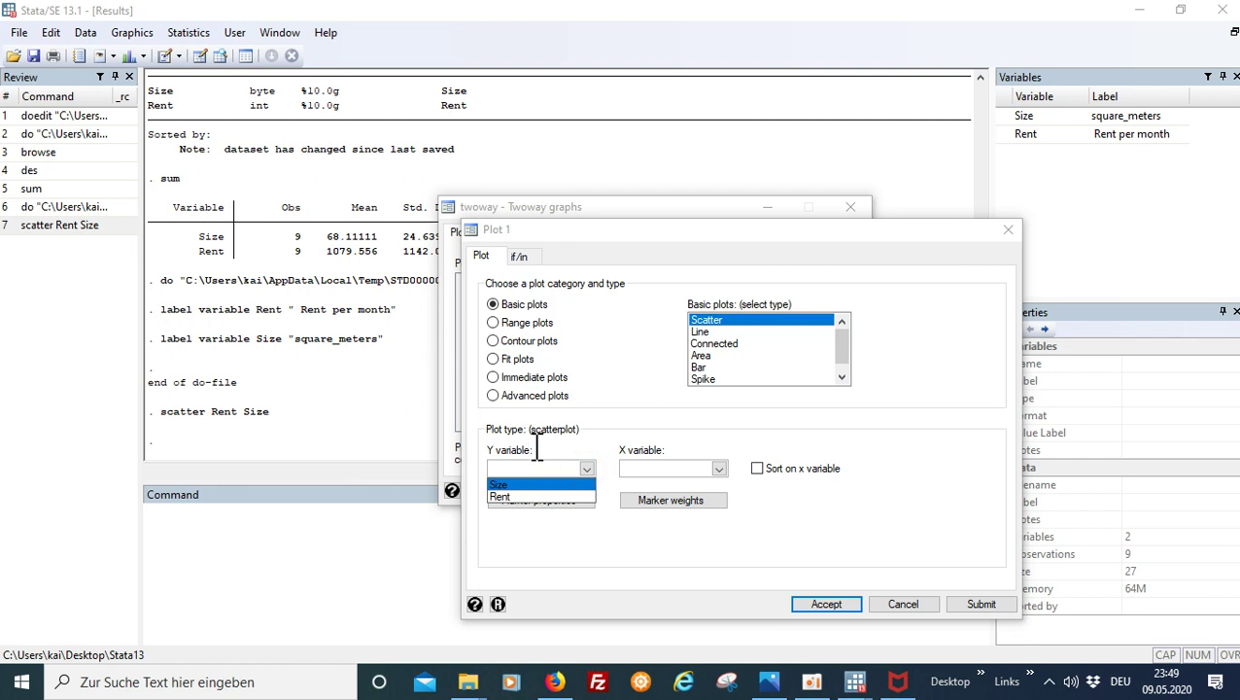
{"action": "left_click", "coordinate": [525, 500]}
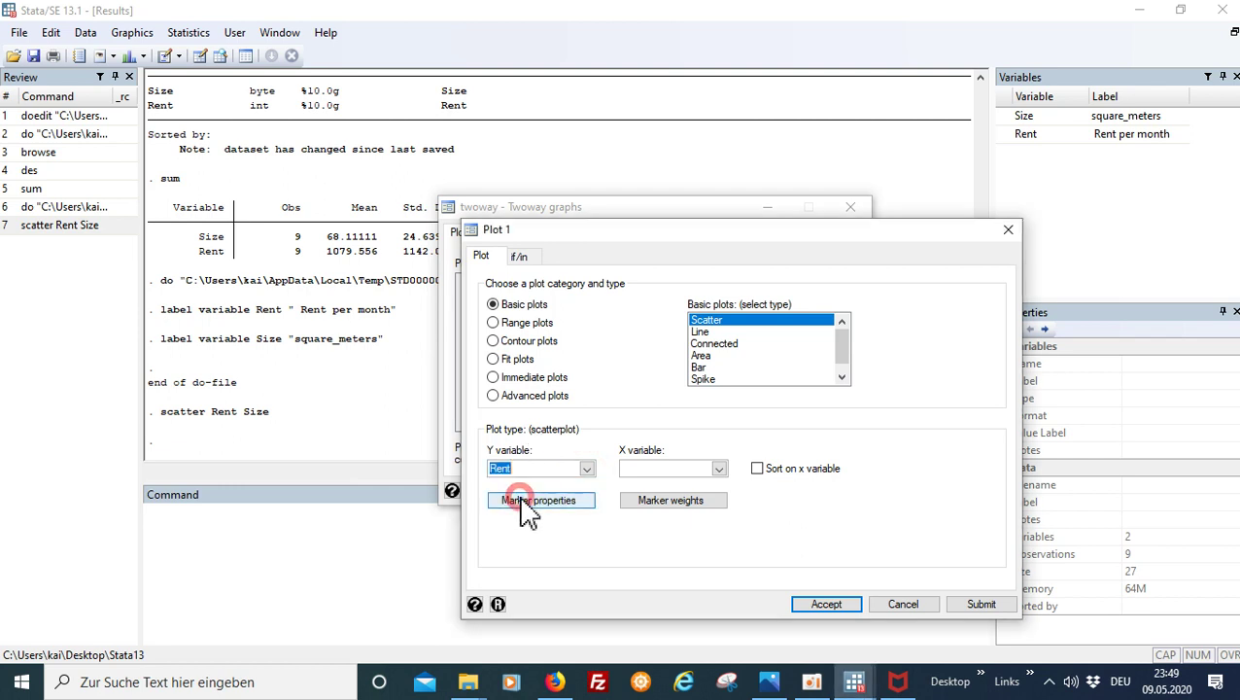
{"action": "left_click", "coordinate": [720, 470]}
{"action": "left_click", "coordinate": [632, 485]}
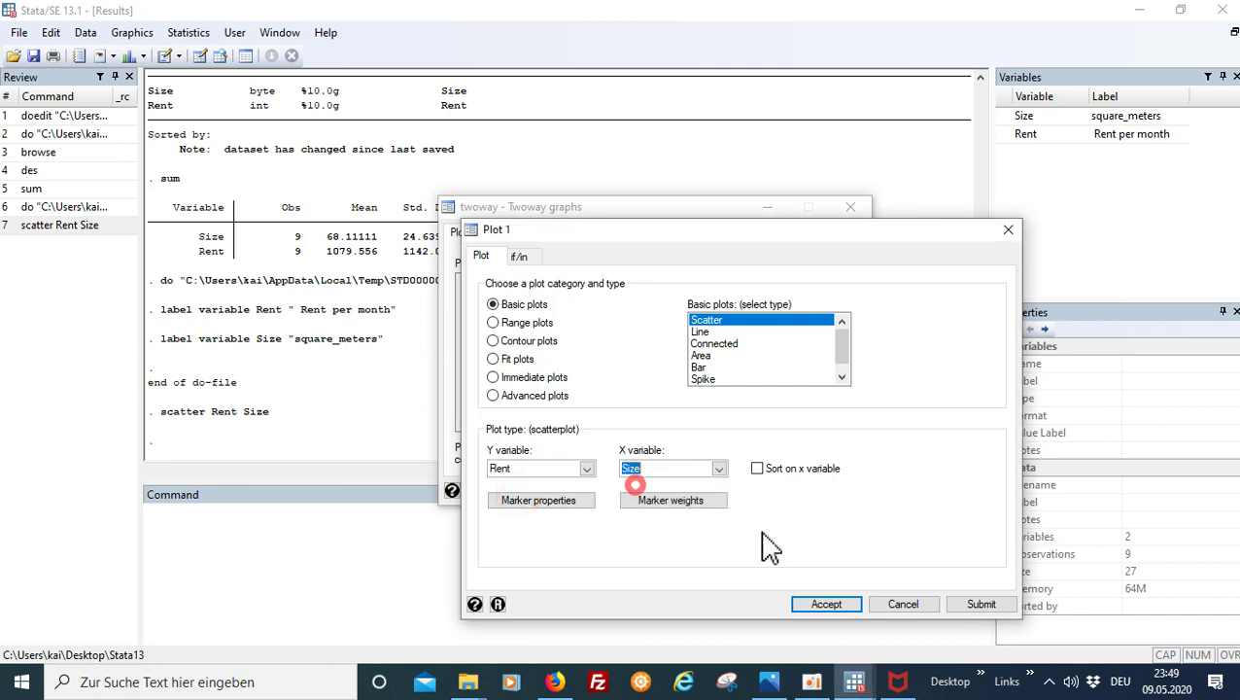
{"action": "left_click", "coordinate": [802, 607]}
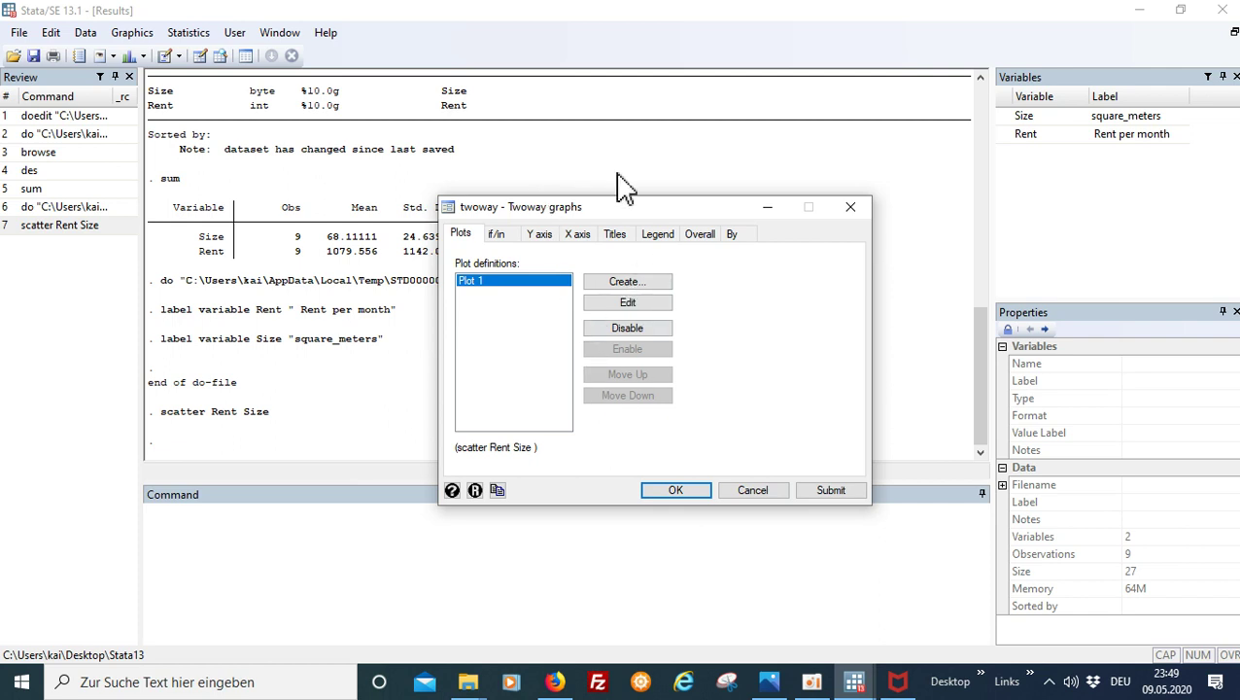
Step: Add the title "Syndey" and the subtitle "expensive?" to the twoway scatter plot and draw the graph
{"action": "left_click", "coordinate": [615, 234]}
{"action": "left_click", "coordinate": [592, 278]}
{"action": "type", "text": "Sy"}
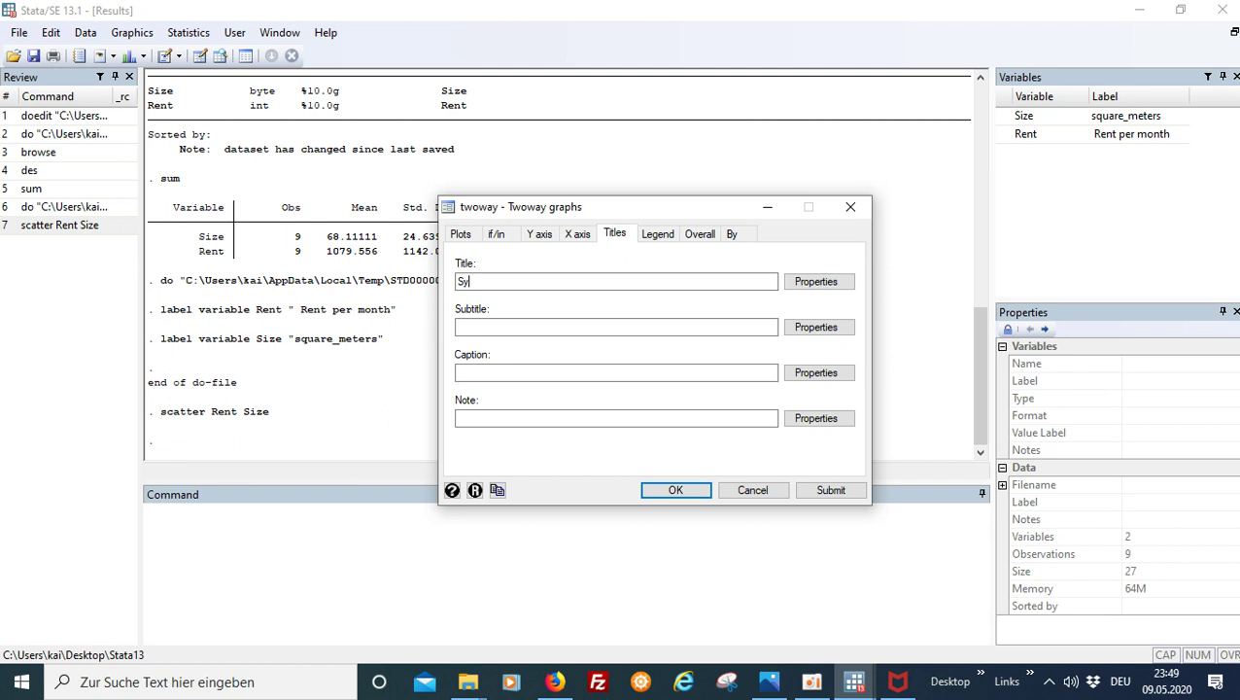
{"action": "type", "text": "ndey"}
{"action": "left_click", "coordinate": [575, 326]}
{"action": "type", "text": "expensive?"}
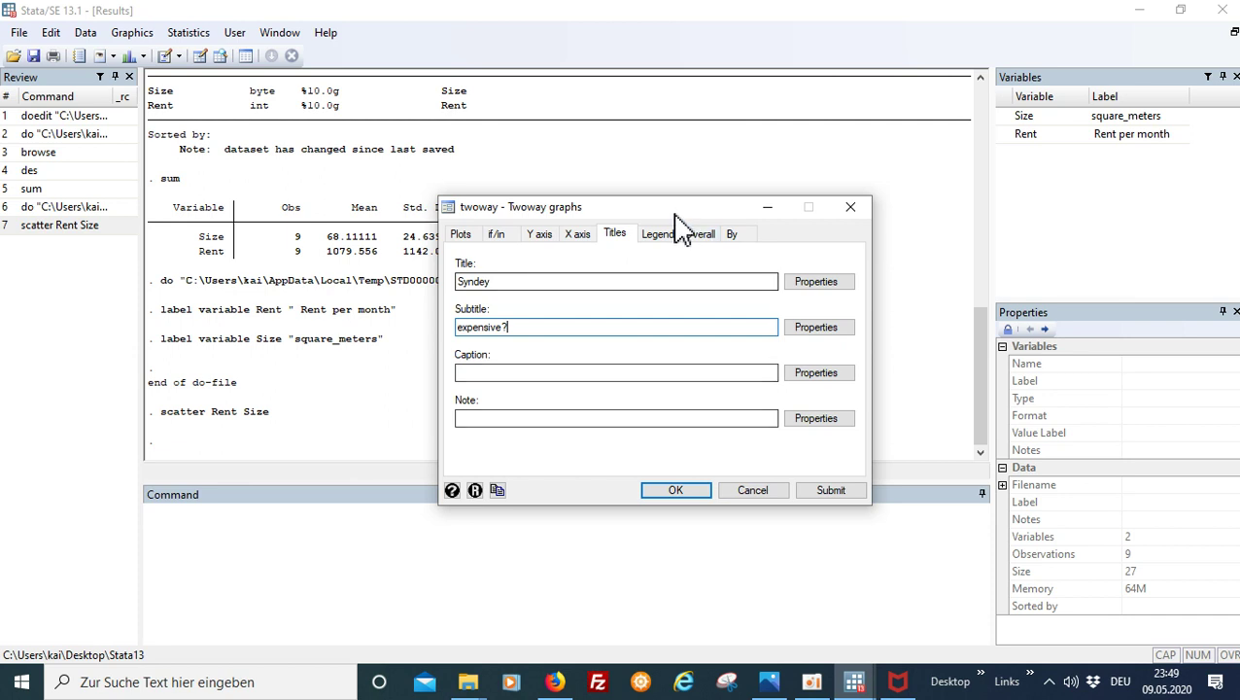
{"action": "left_click", "coordinate": [657, 493]}
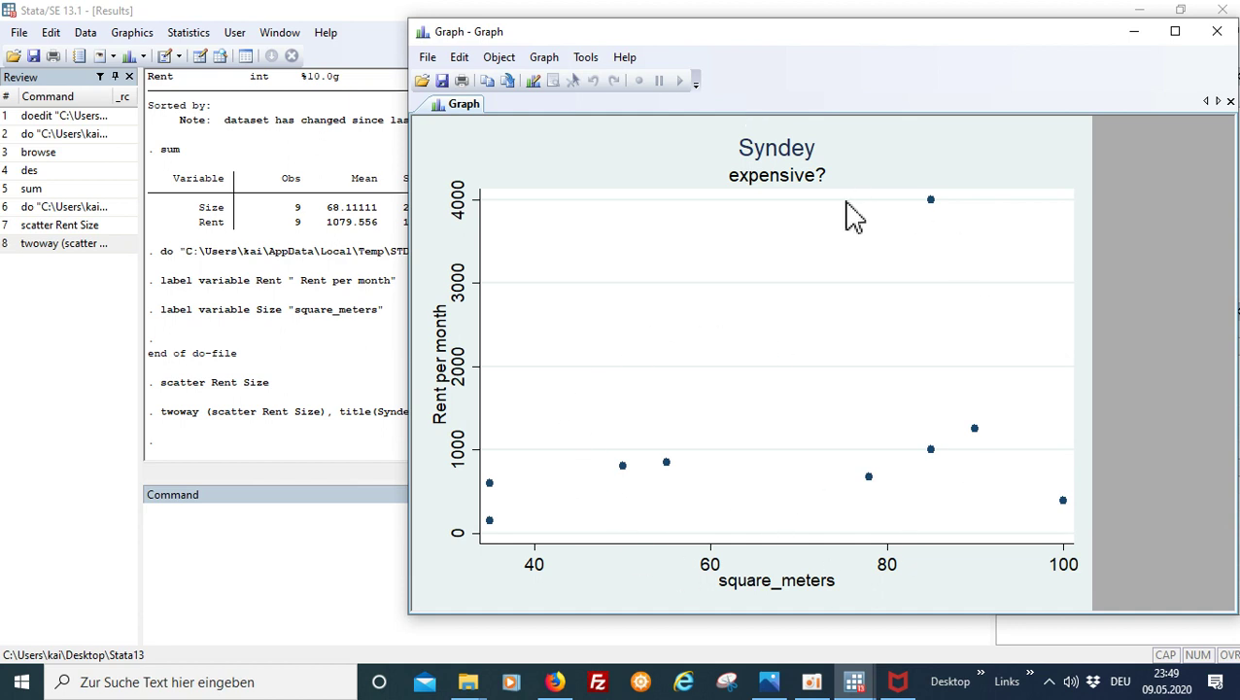
Step: Copy the titled twoway command from the results into a new line below twoway (scatter Rent Size) in Scatter.do
{"action": "left_click", "coordinate": [860, 683]}
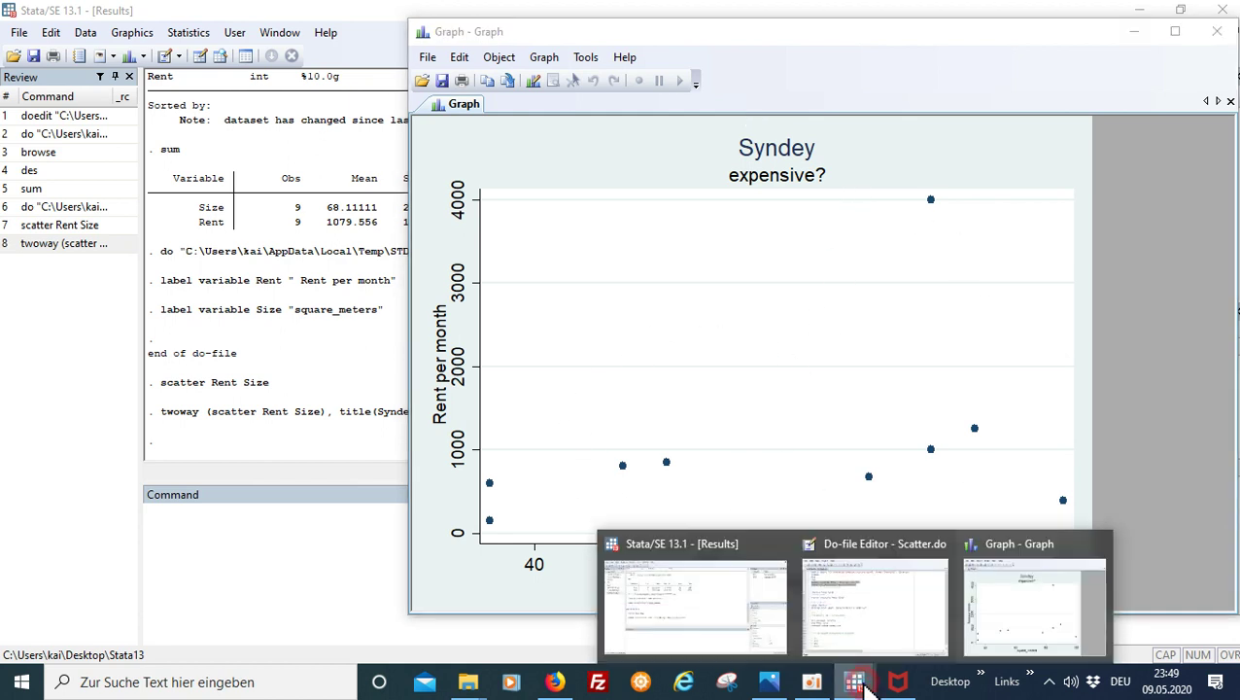
{"action": "left_click", "coordinate": [202, 514]}
{"action": "left_click_drag", "start_coordinate": [557, 411], "coordinate": [166, 420]}
{"action": "key", "text": "ctrl+c"}
{"action": "left_click", "coordinate": [861, 683]}
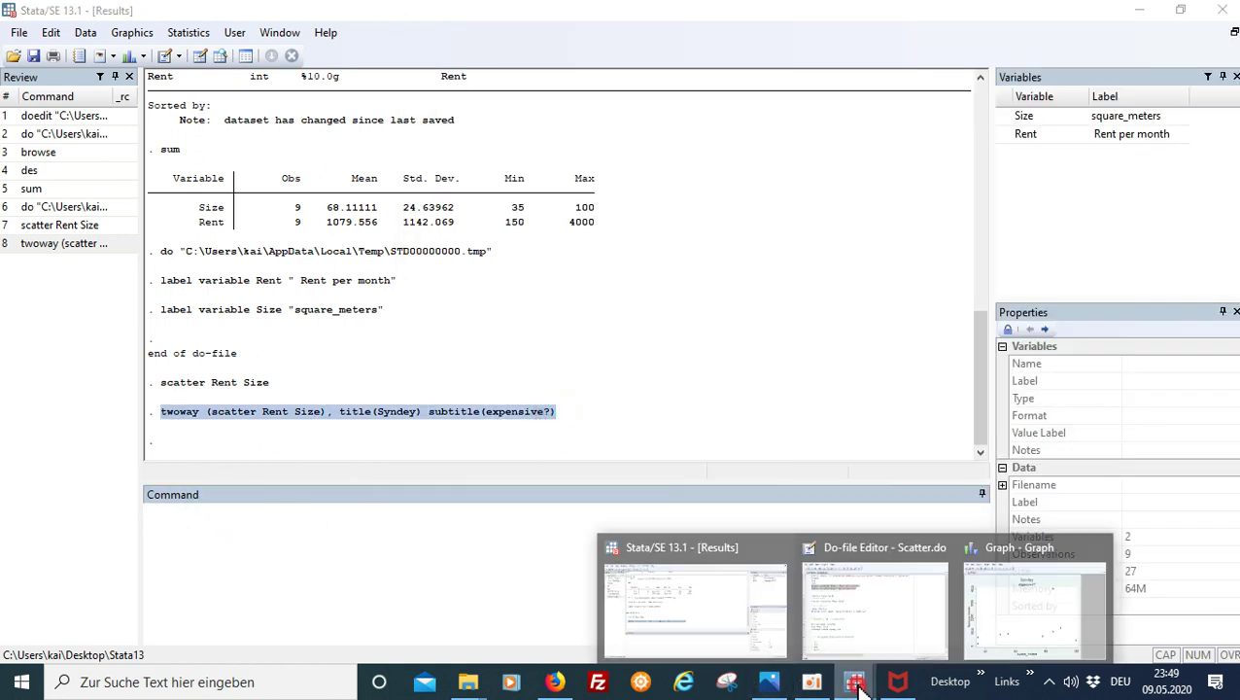
{"action": "left_click", "coordinate": [855, 575]}
{"action": "left_click", "coordinate": [717, 256]}
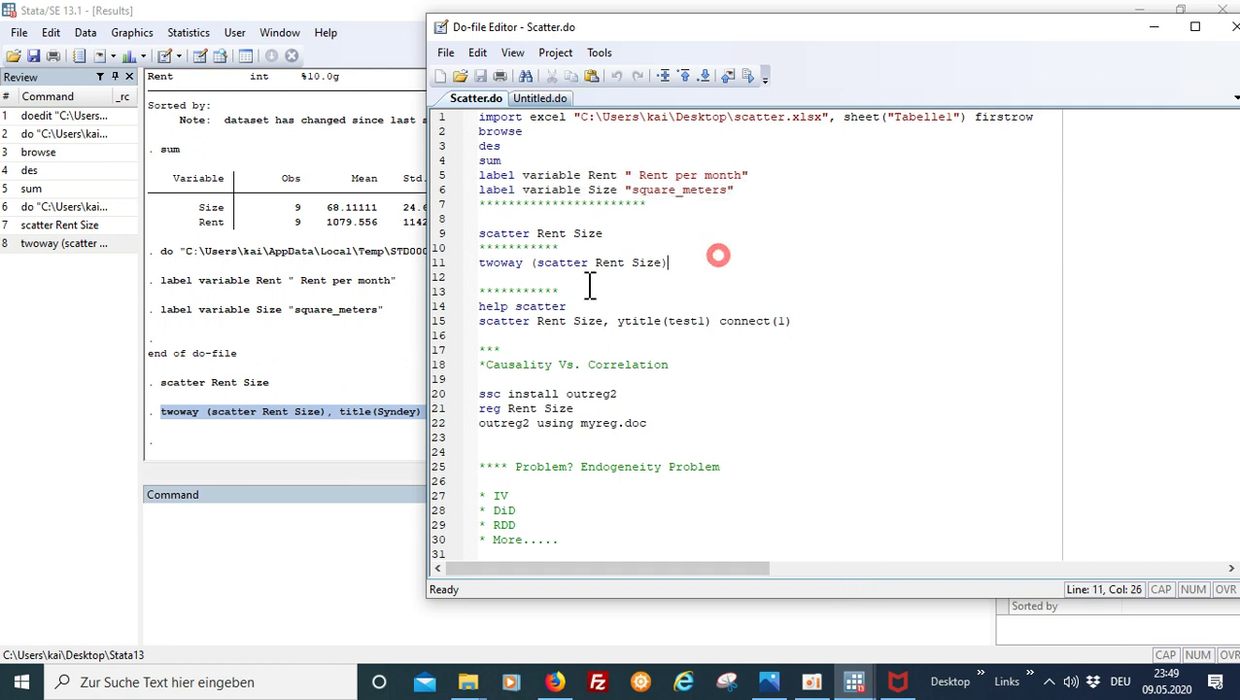
{"action": "left_click", "coordinate": [693, 259]}
{"action": "key", "text": "Return"}
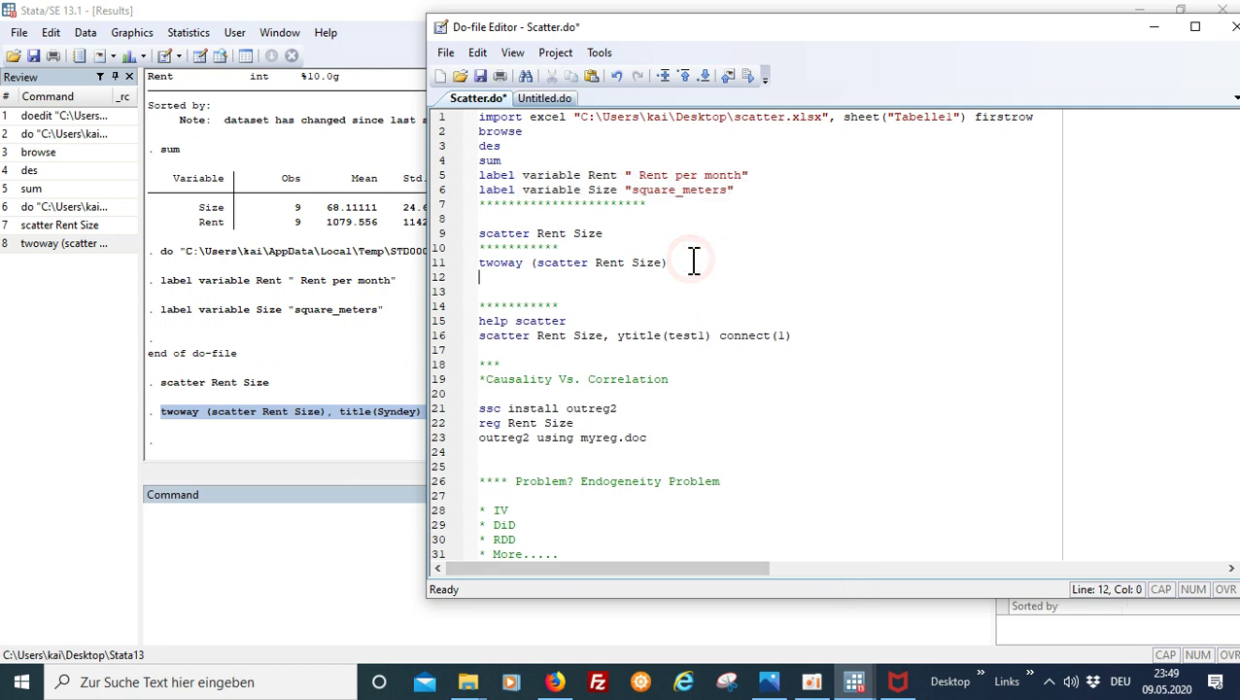
{"action": "key", "text": "ctrl+v"}
Step: Open the documentation of the scatter command with help scatter
{"action": "left_click", "coordinate": [260, 544]}
{"action": "type", "text": "help "}
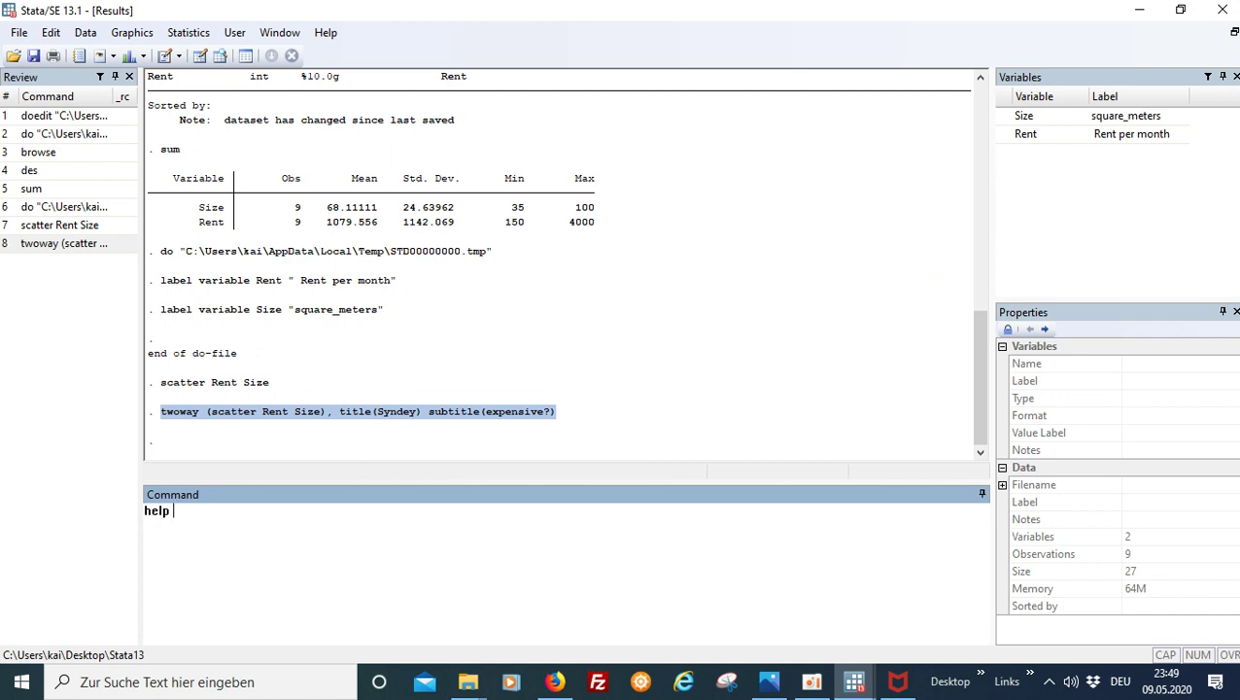
{"action": "type", "text": "scatter"}
{"action": "key", "text": "Return"}
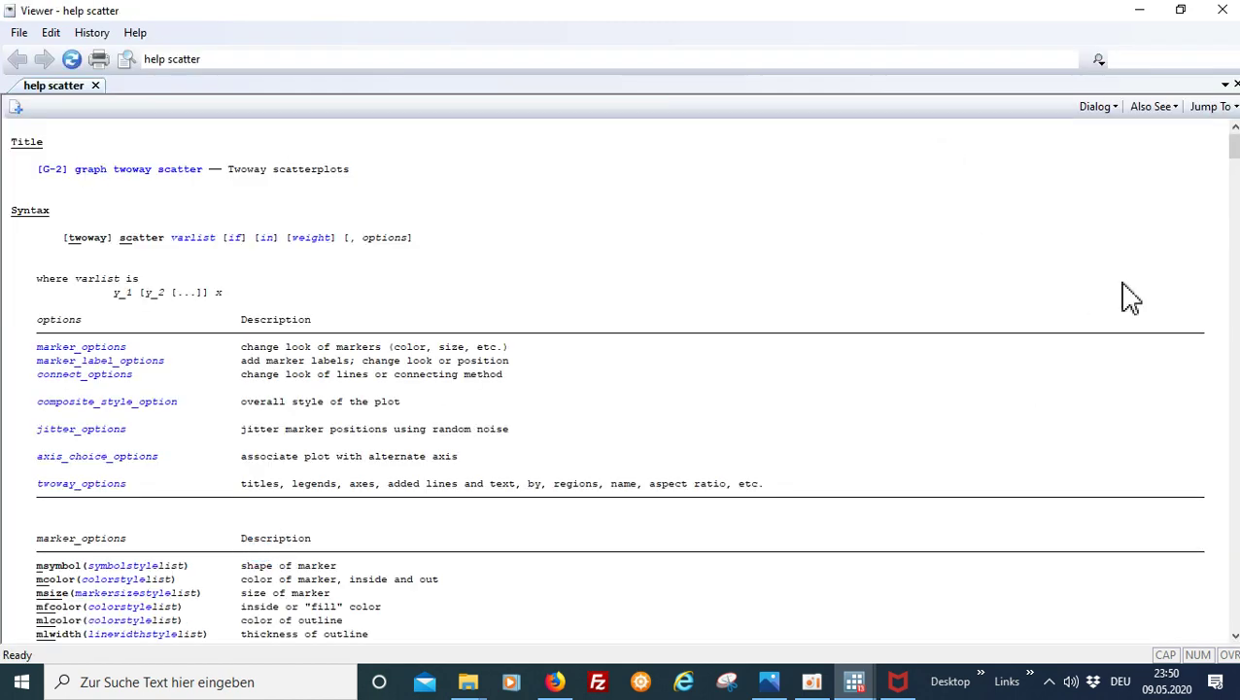
Step: Examine the marker, marker label, connect, jitter, axis and twoway options in the scatter help, and put the viewer away
{"action": "scroll", "coordinate": [291, 394], "scroll_direction": "down", "scroll_amount": 1}
{"action": "scroll", "coordinate": [291, 390], "scroll_direction": "down", "scroll_amount": 4}
{"action": "scroll", "coordinate": [289, 396], "scroll_direction": "up", "scroll_amount": 5}
{"action": "scroll", "coordinate": [272, 402], "scroll_direction": "down", "scroll_amount": 3}
{"action": "scroll", "coordinate": [264, 406], "scroll_direction": "down", "scroll_amount": 1}
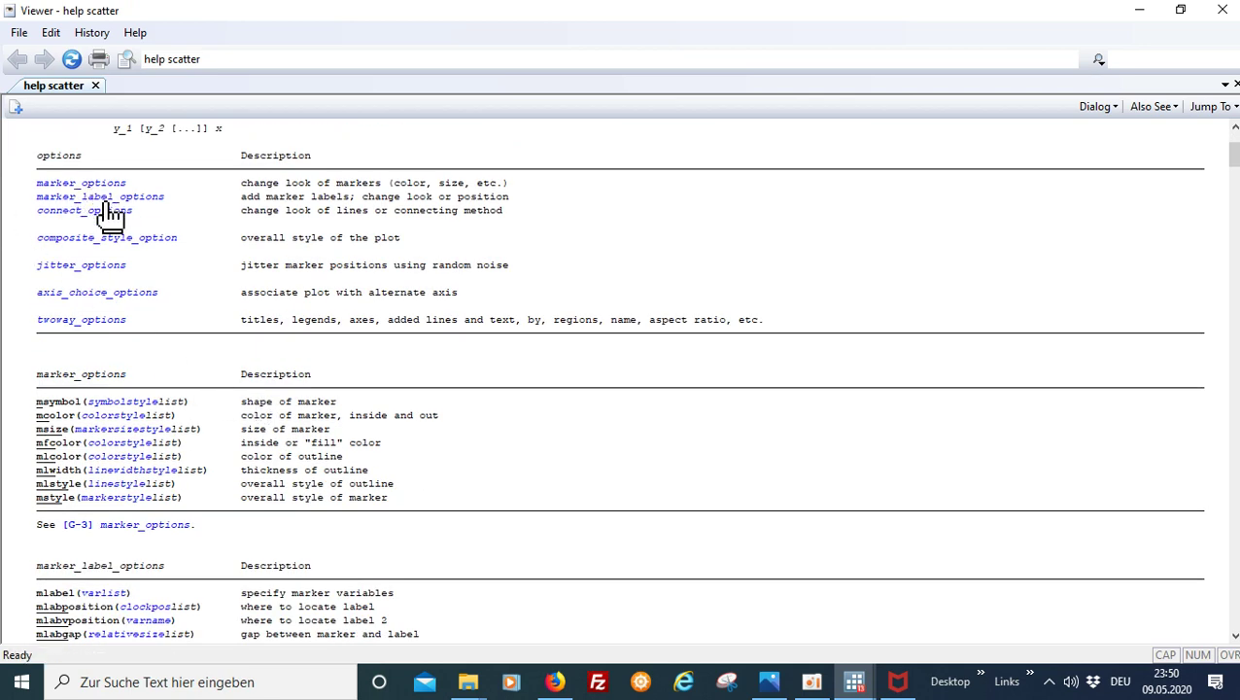
{"action": "scroll", "coordinate": [118, 516], "scroll_direction": "down", "scroll_amount": 3}
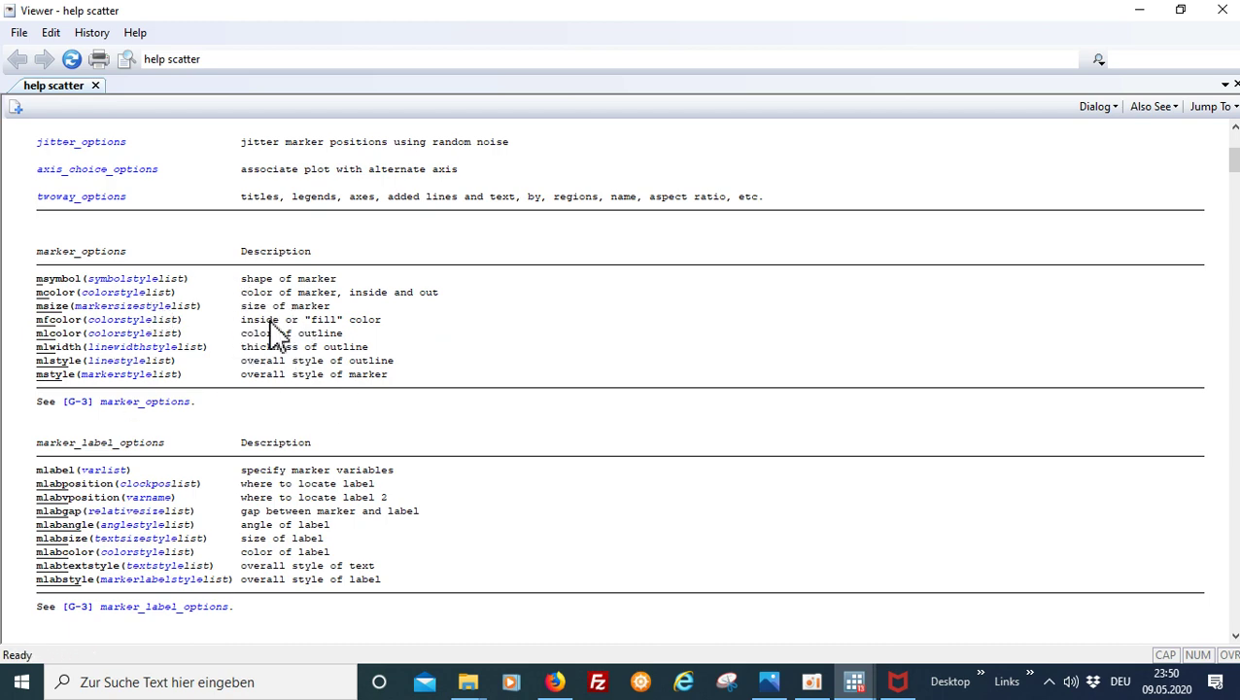
{"action": "scroll", "coordinate": [41, 476], "scroll_direction": "down", "scroll_amount": 6}
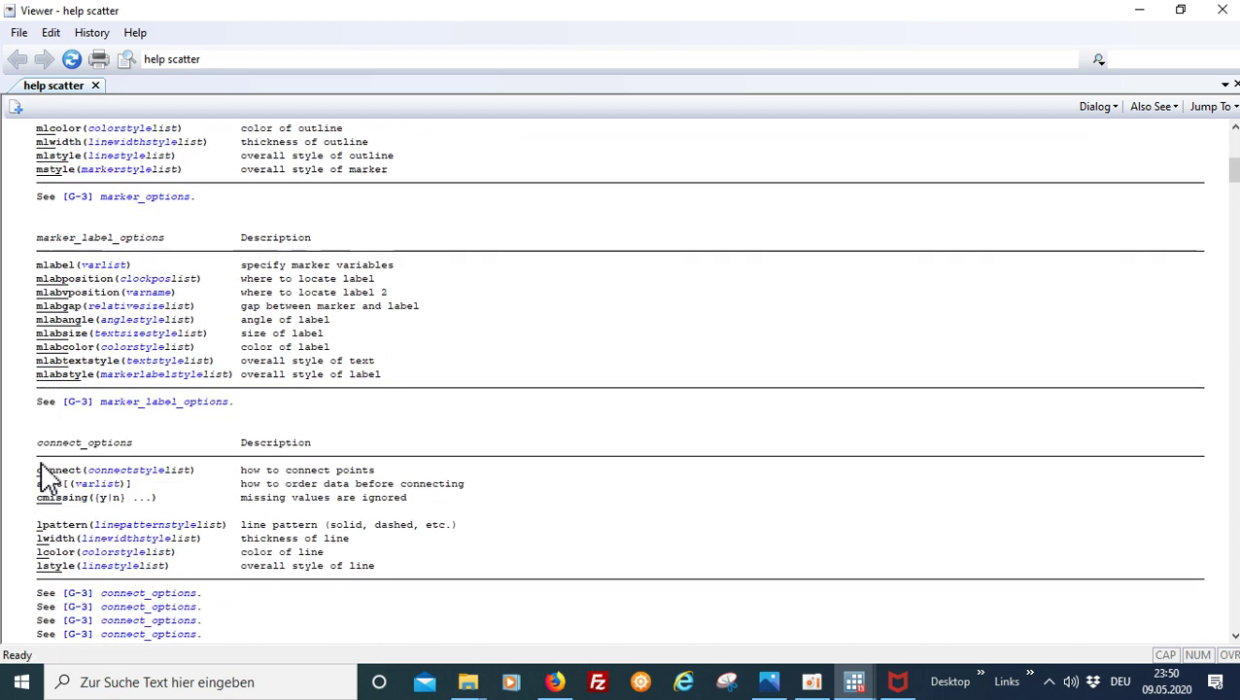
{"action": "scroll", "coordinate": [113, 470], "scroll_direction": "down", "scroll_amount": 7}
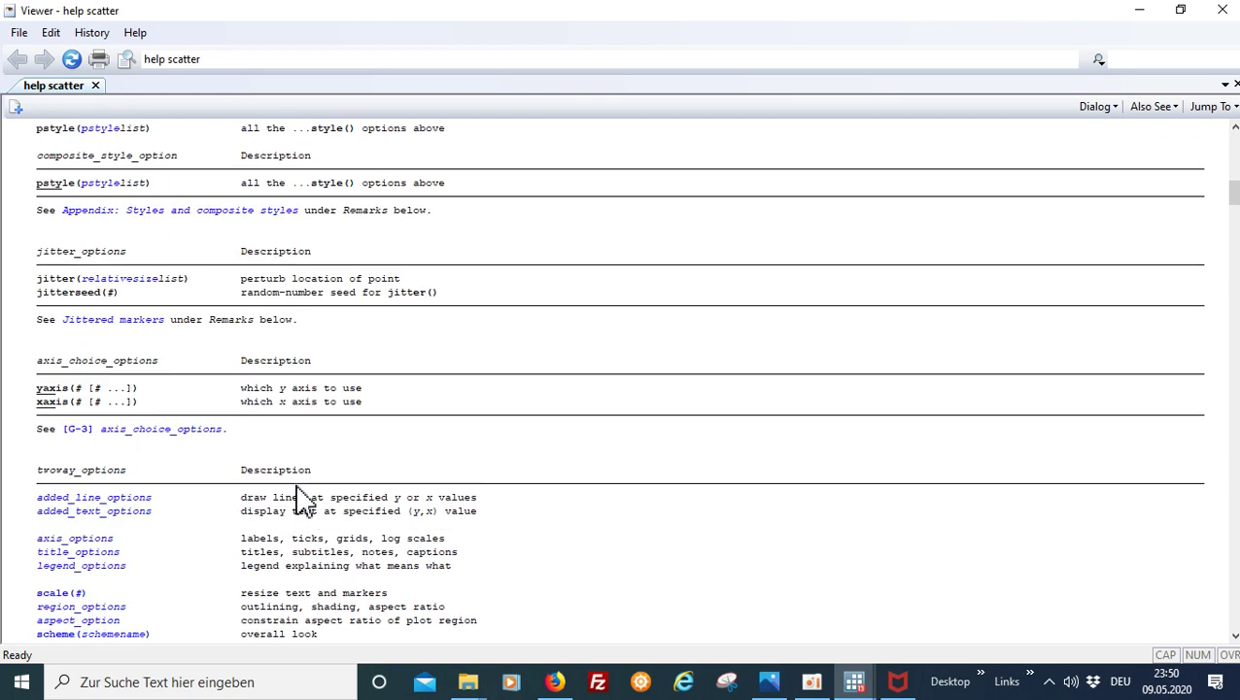
{"action": "scroll", "coordinate": [300, 491], "scroll_direction": "up", "scroll_amount": 3}
{"action": "scroll", "coordinate": [1232, 78], "scroll_direction": "up", "scroll_amount": 1}
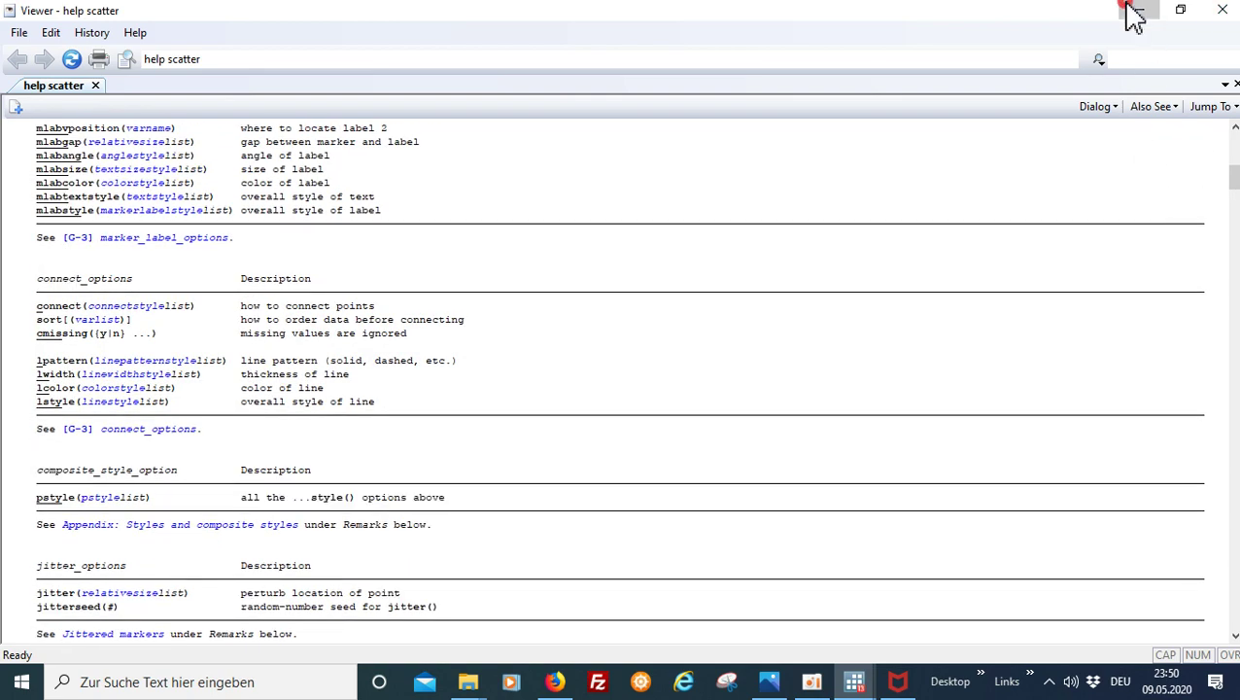
{"action": "left_click", "coordinate": [1129, 12]}
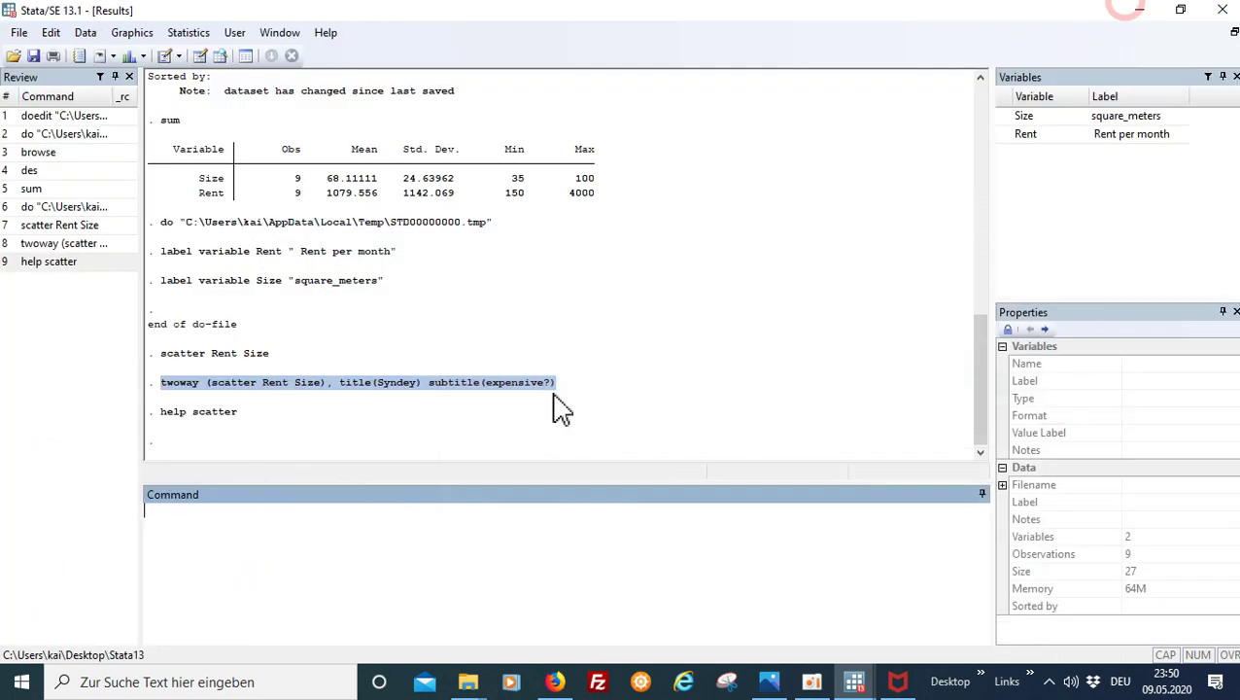
Step: Run the do-file line scatter Rent Size, ytitle(test1) connect(1) to draw the plot with connected points
{"action": "left_click", "coordinate": [848, 685]}
{"action": "left_click", "coordinate": [559, 591]}
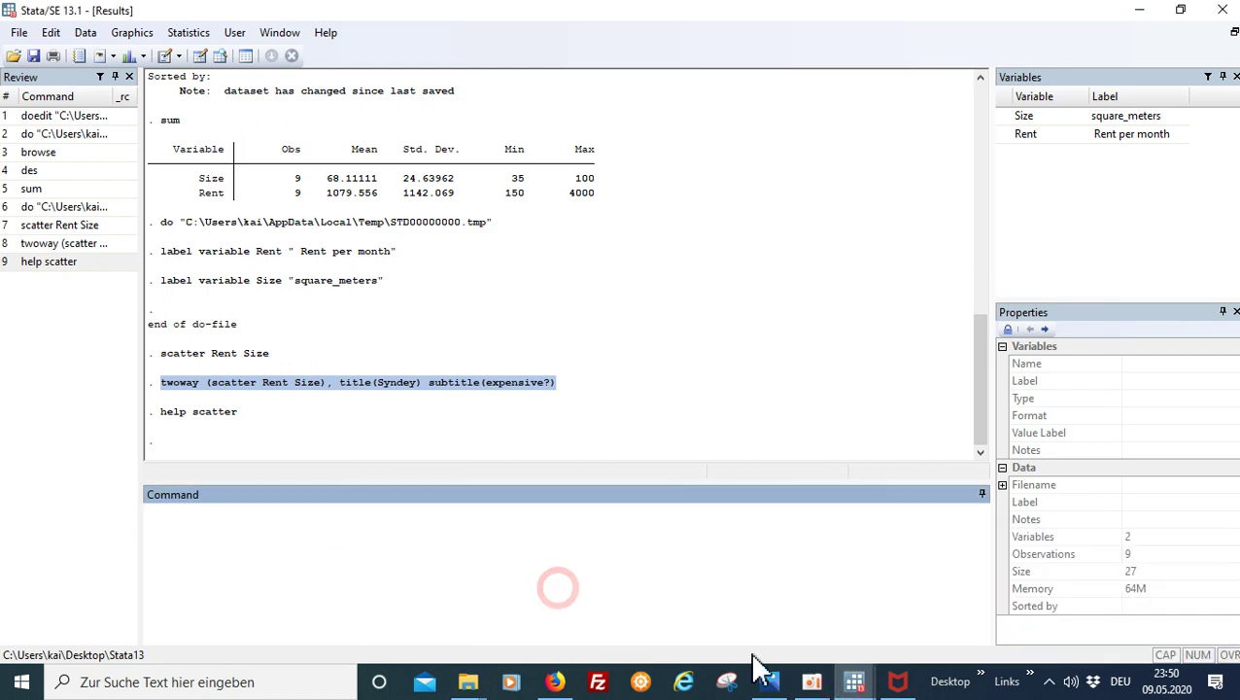
{"action": "mouse_move", "coordinate": [854, 686]}
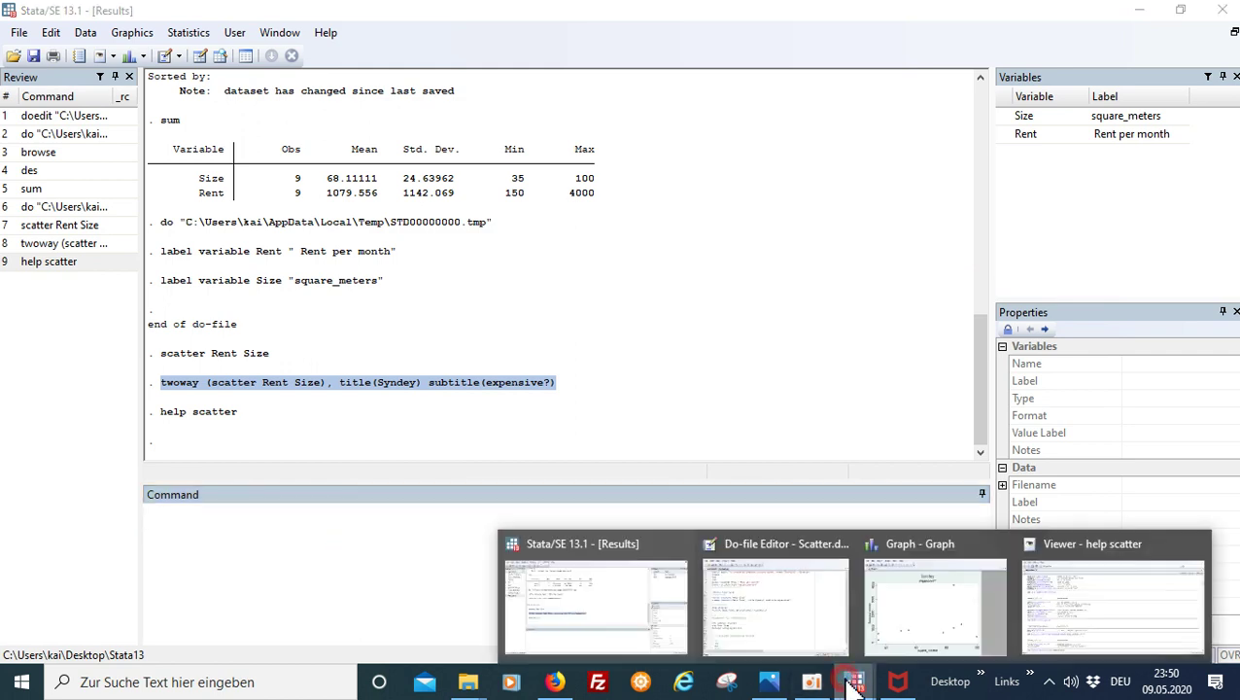
{"action": "left_click", "coordinate": [793, 616]}
{"action": "left_click", "coordinate": [764, 305]}
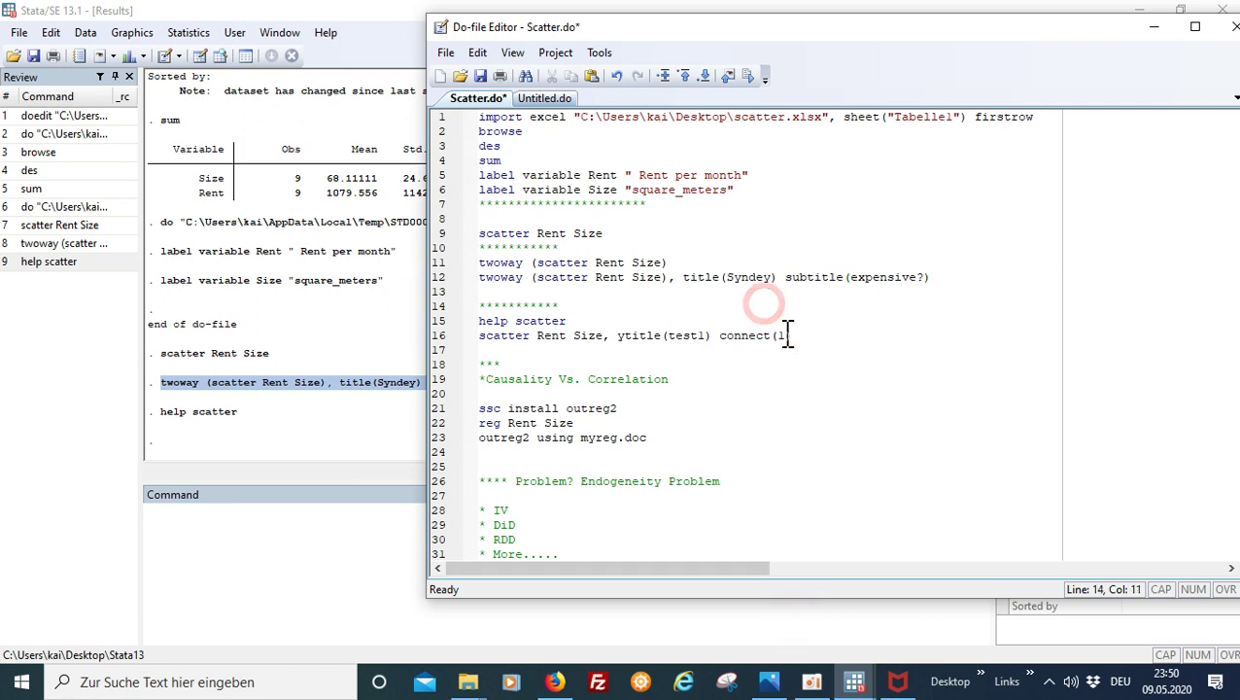
{"action": "left_click", "coordinate": [793, 336]}
{"action": "key", "text": "shift+Home"}
{"action": "key", "text": "ctrl+c"}
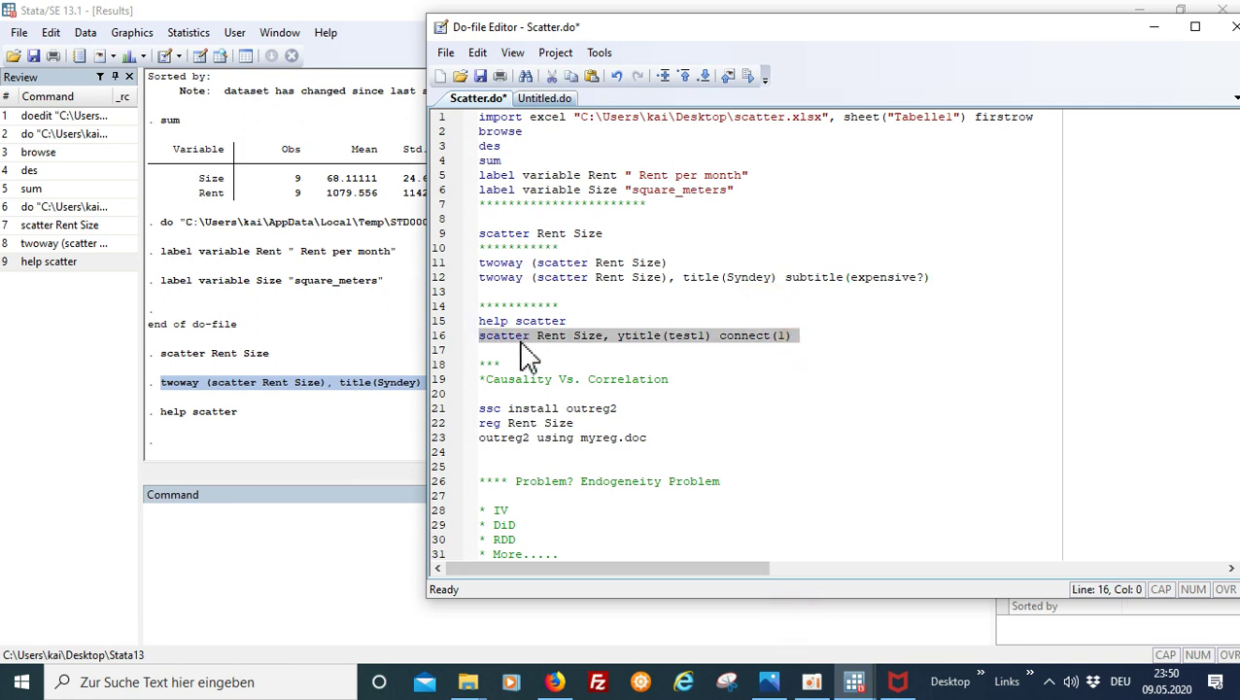
{"action": "left_click", "coordinate": [336, 555]}
{"action": "key", "text": "ctrl+v"}
{"action": "key", "text": "Return"}
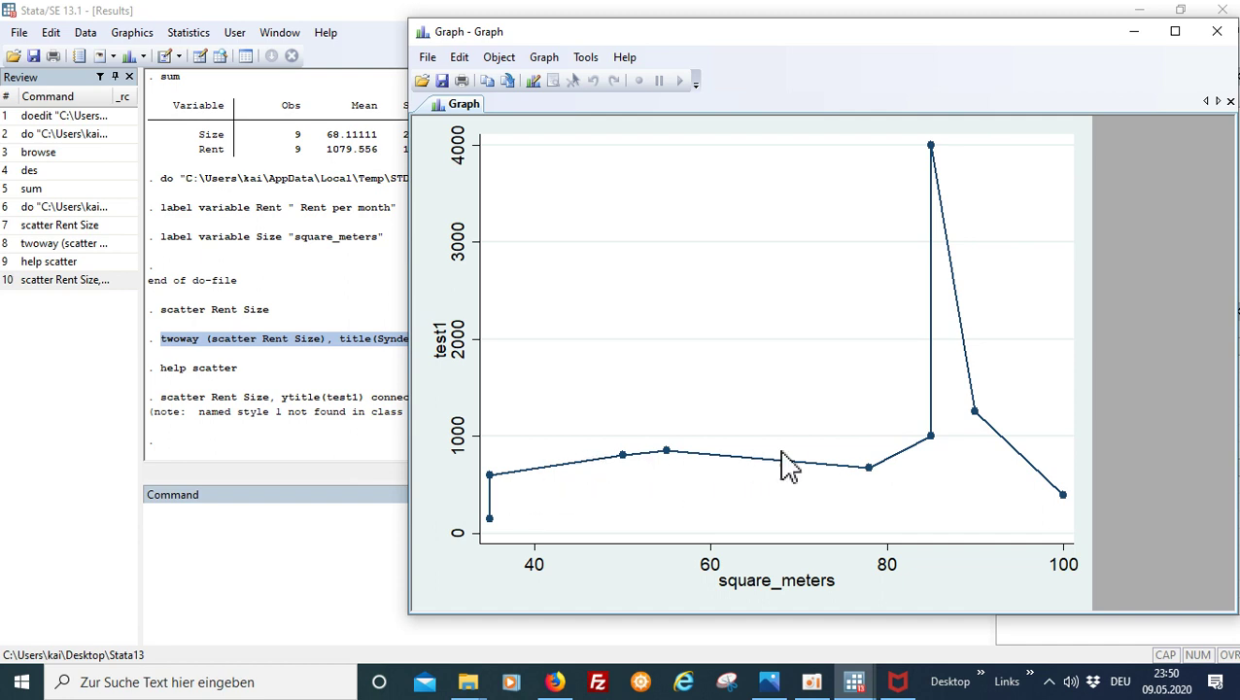
Step: Compare the scatter line with ytitle and connect options in the do-file with the graph it draws
{"action": "left_click", "coordinate": [872, 468]}
{"action": "left_click", "coordinate": [854, 681]}
{"action": "left_click", "coordinate": [775, 622]}
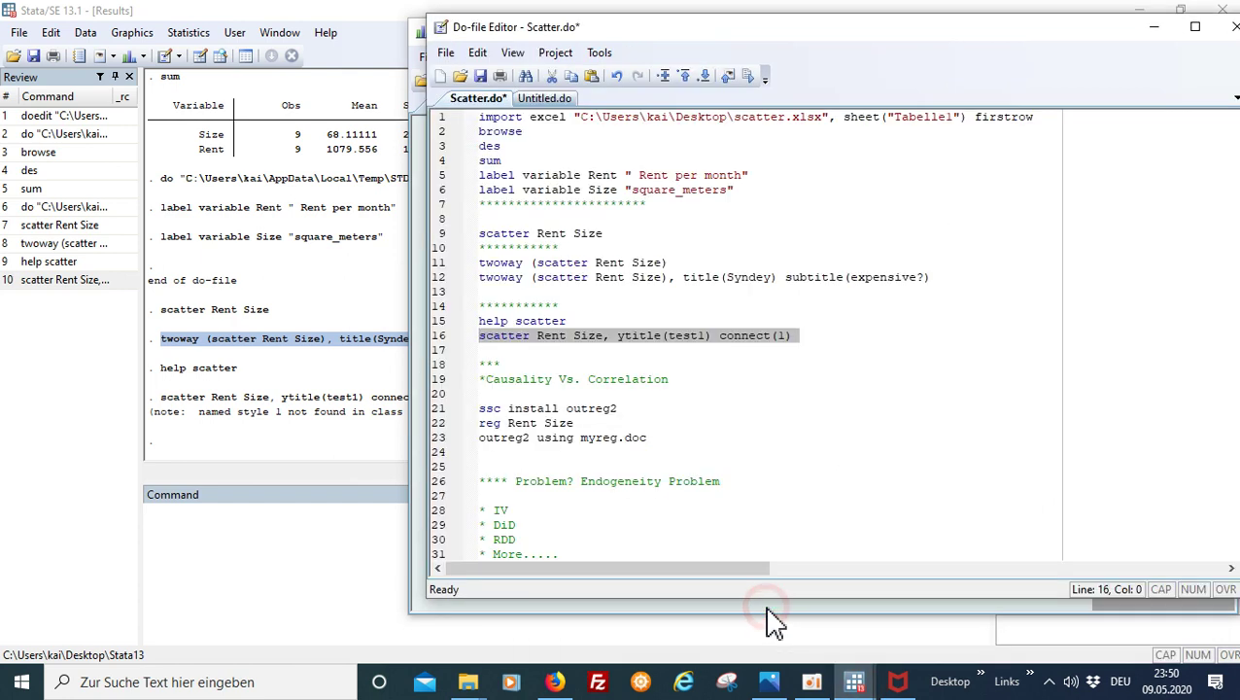
{"action": "left_click", "coordinate": [854, 681]}
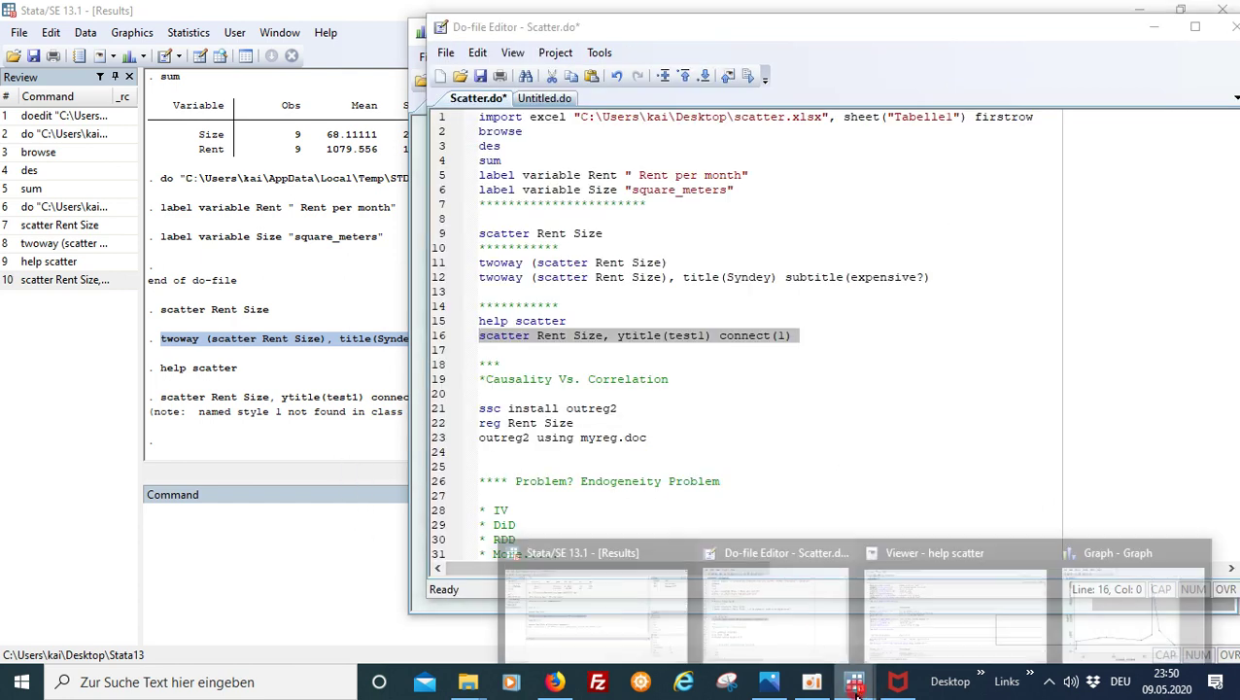
{"action": "left_click", "coordinate": [1132, 622]}
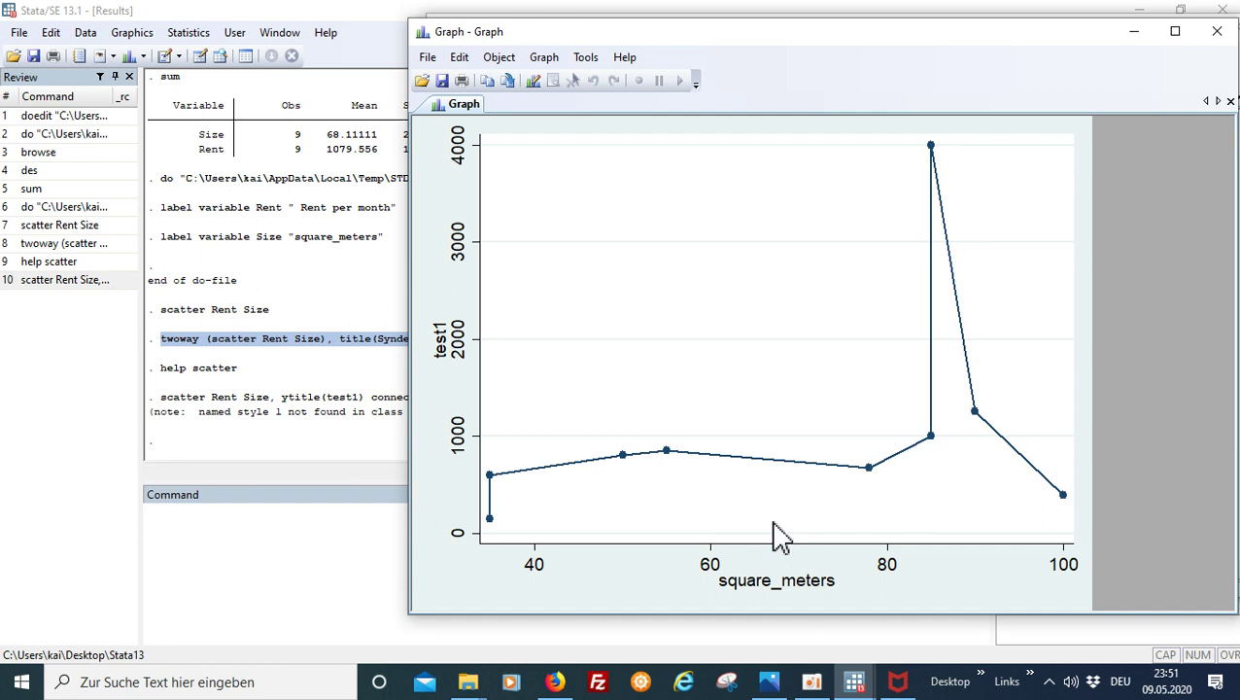
Step: Install the outreg2 package by running the do-file line ssc install outreg2
{"action": "left_click", "coordinate": [856, 679]}
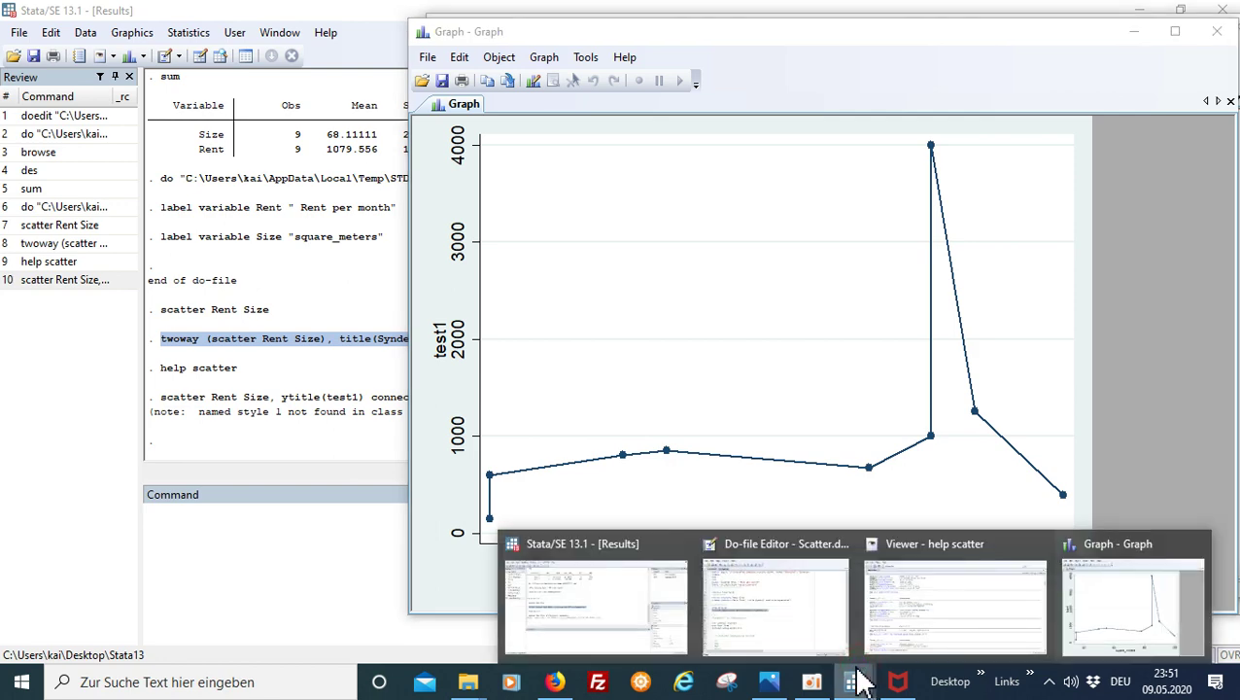
{"action": "left_click", "coordinate": [775, 607]}
{"action": "scroll", "coordinate": [451, 393], "scroll_direction": "down", "scroll_amount": 1}
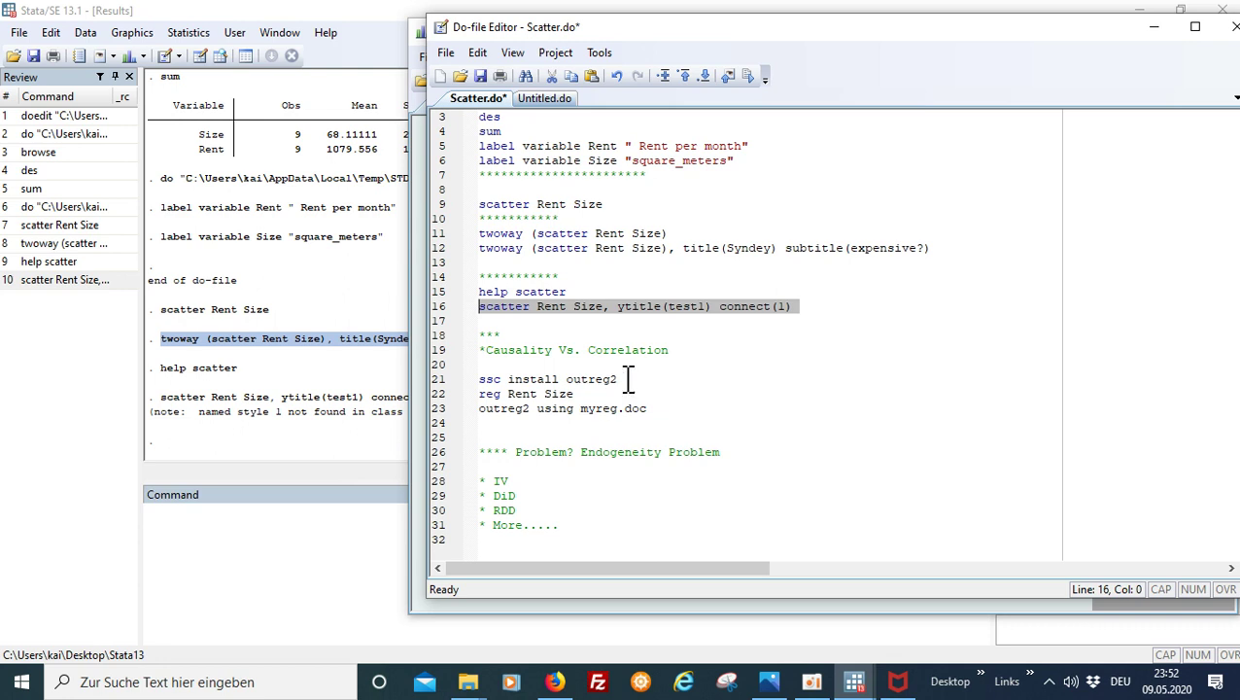
{"action": "left_click_drag", "start_coordinate": [623, 379], "coordinate": [477, 379]}
{"action": "key", "text": "ctrl+c"}
{"action": "left_click", "coordinate": [337, 554]}
{"action": "key", "text": "ctrl+v"}
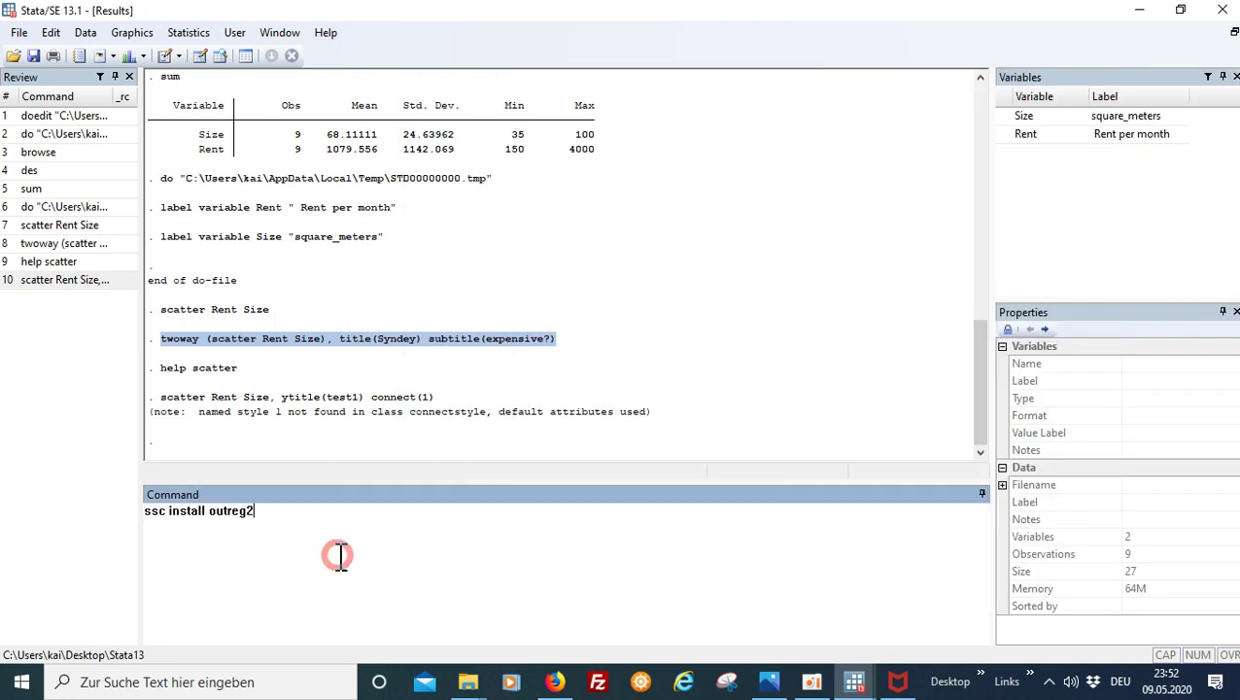
{"action": "key", "text": "Return"}
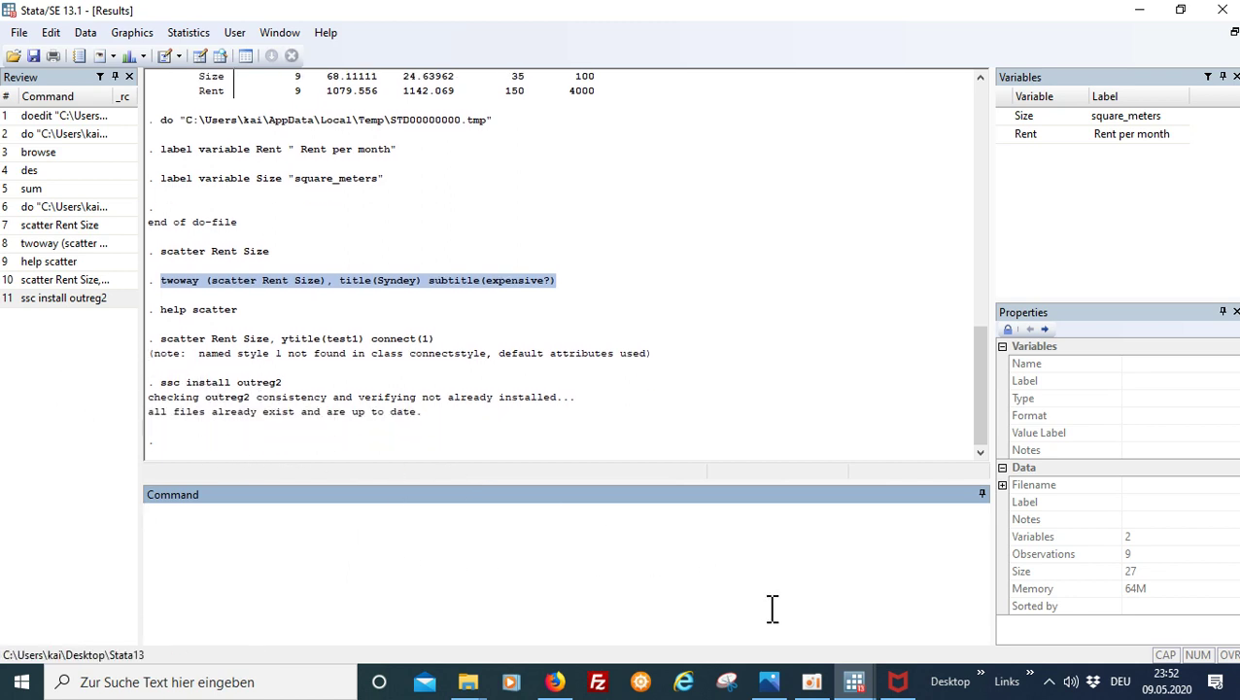
Step: Regress Rent on Size by running the do-file line reg Rent Size
{"action": "mouse_move", "coordinate": [860, 685]}
{"action": "left_click", "coordinate": [734, 603]}
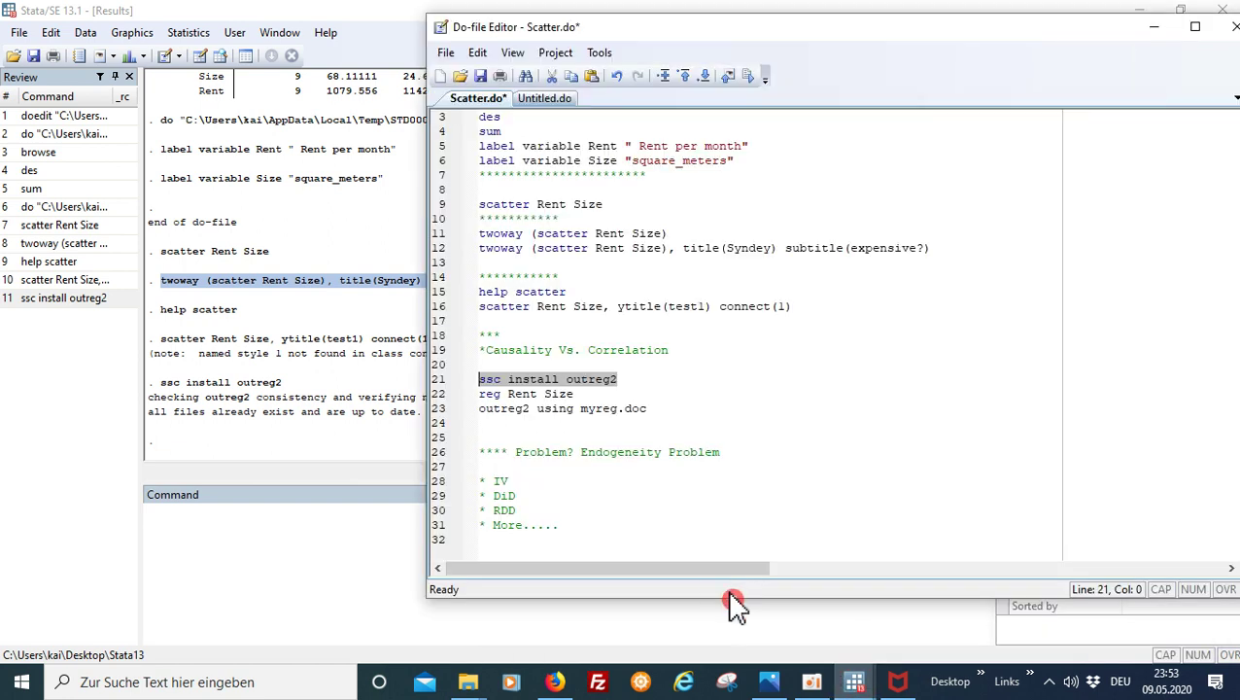
{"action": "left_click_drag", "start_coordinate": [575, 393], "coordinate": [479, 395]}
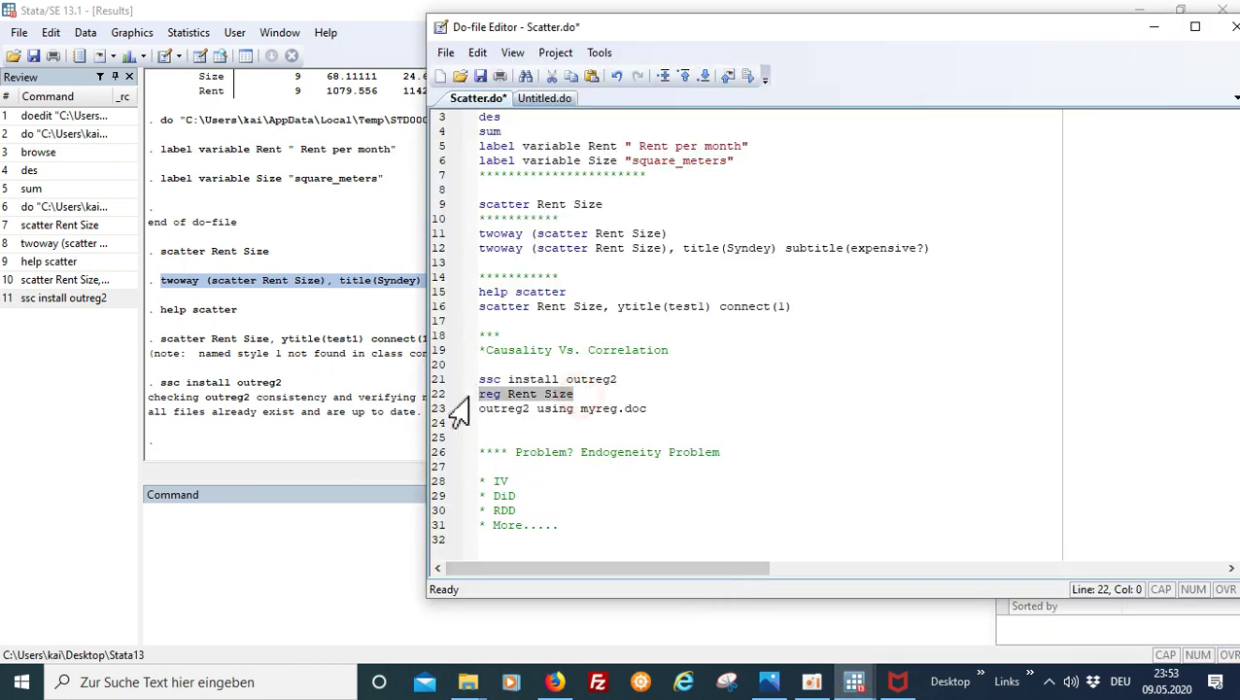
{"action": "left_click", "coordinate": [313, 534]}
{"action": "key", "text": "ctrl+v"}
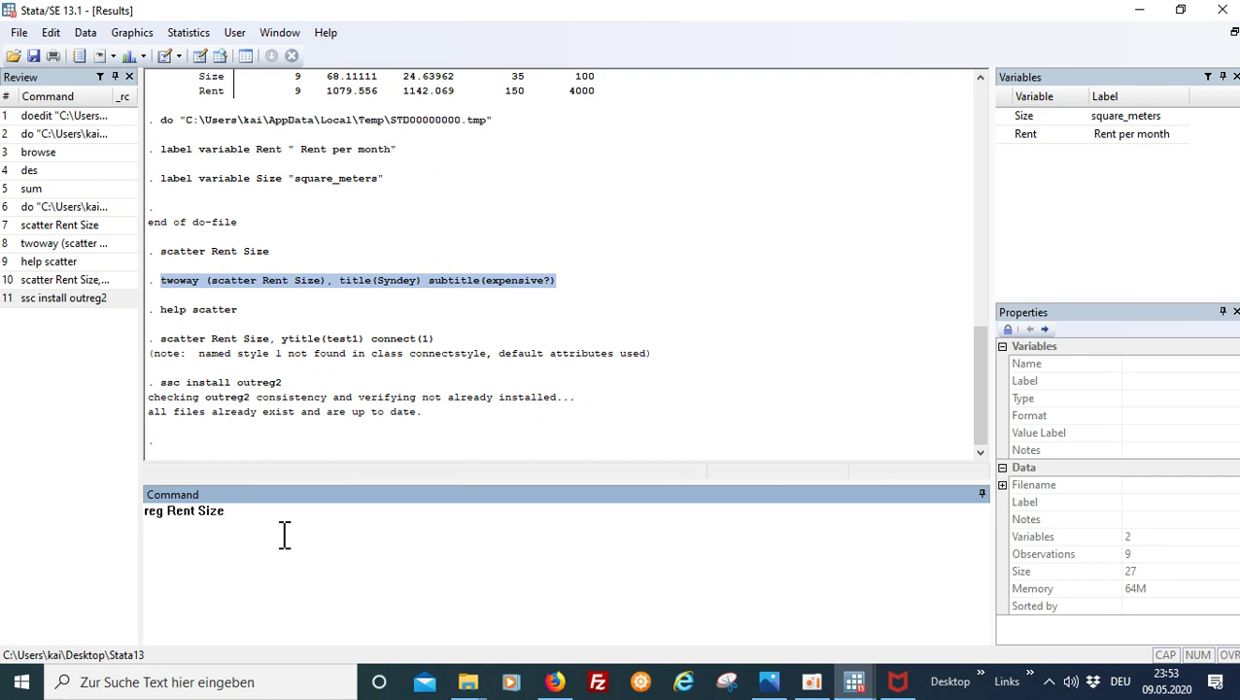
{"action": "key", "text": "Return"}
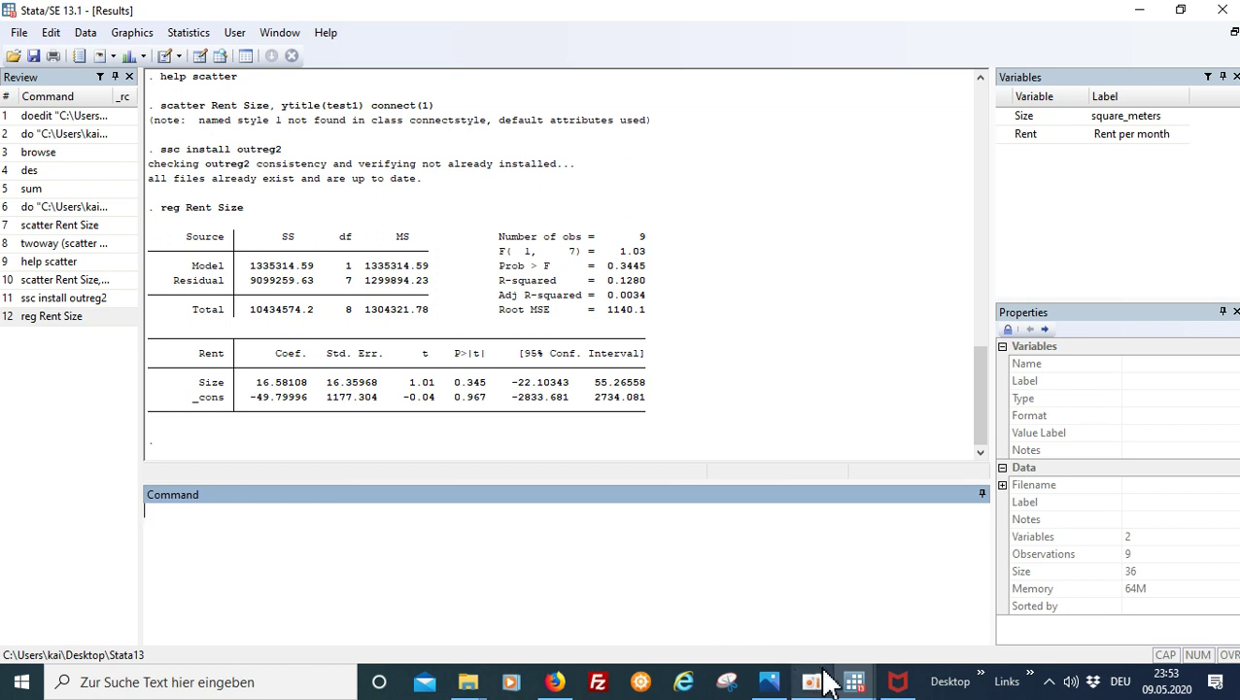
Step: Export the regression results to a document by running the do-file line outreg2 using myreg.doc
{"action": "left_click", "coordinate": [854, 680]}
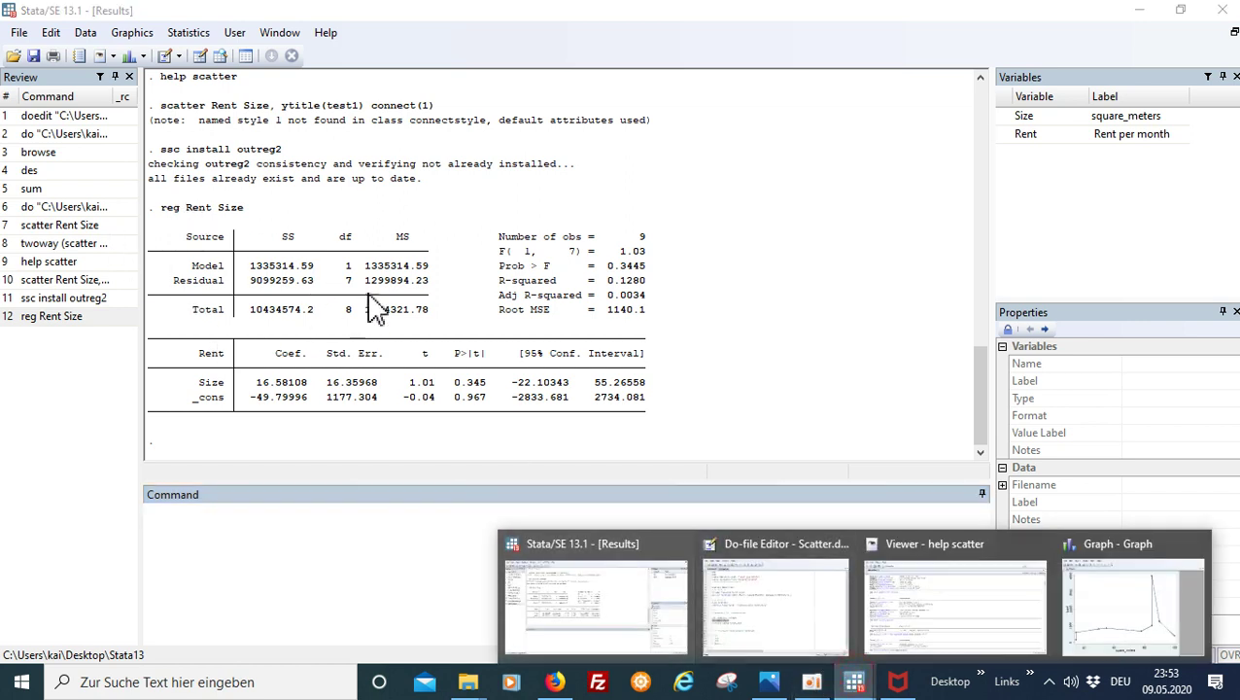
{"action": "left_click", "coordinate": [784, 579]}
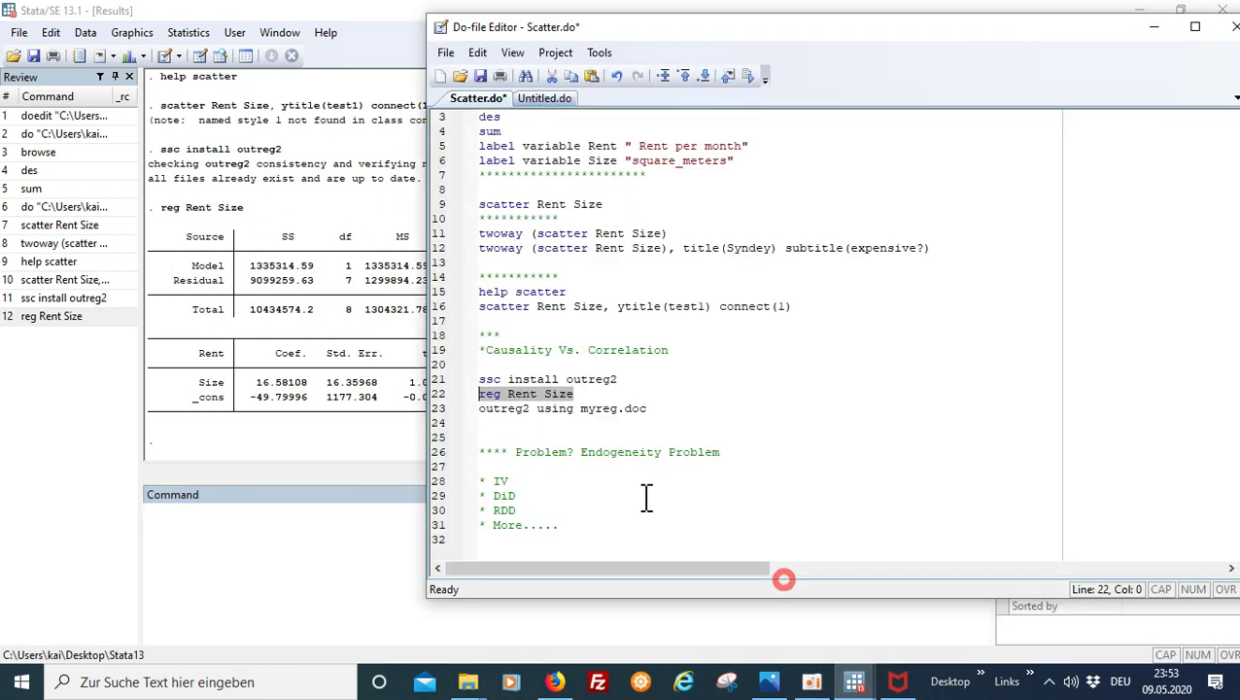
{"action": "left_click", "coordinate": [542, 423]}
{"action": "left_click_drag", "start_coordinate": [661, 411], "coordinate": [467, 406]}
{"action": "key", "text": "ctrl+c"}
{"action": "left_click", "coordinate": [319, 523]}
{"action": "key", "text": "ctrl+v"}
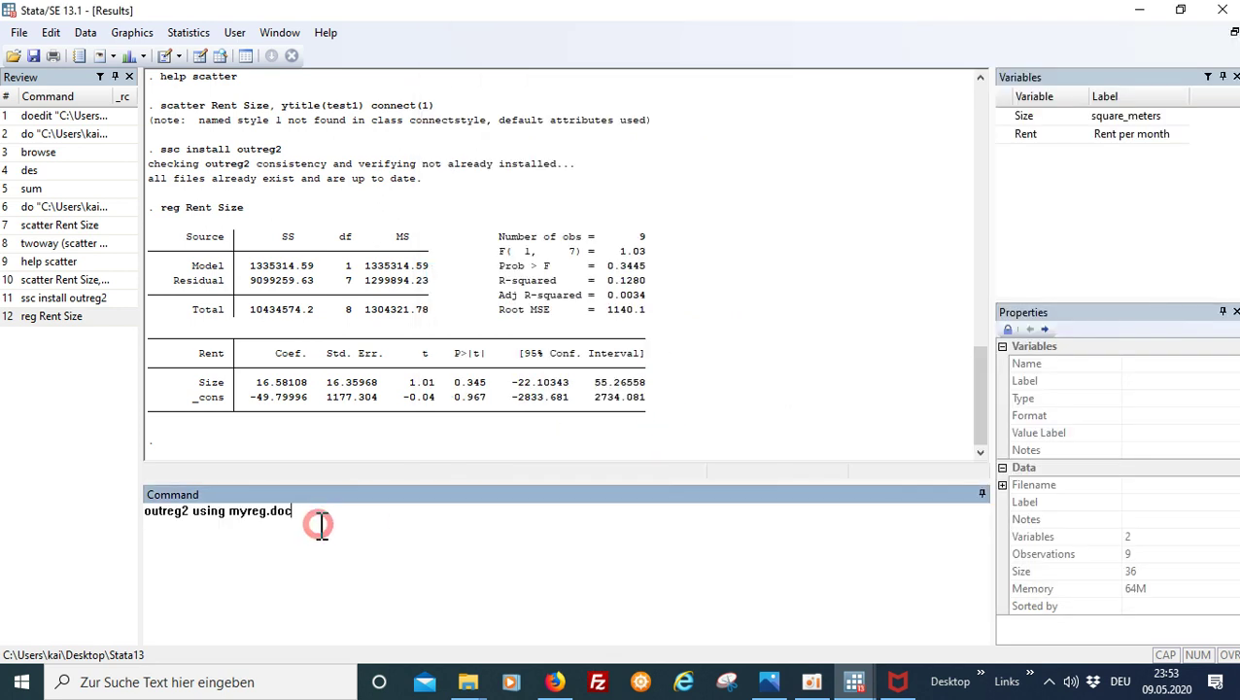
{"action": "key", "text": "Return"}
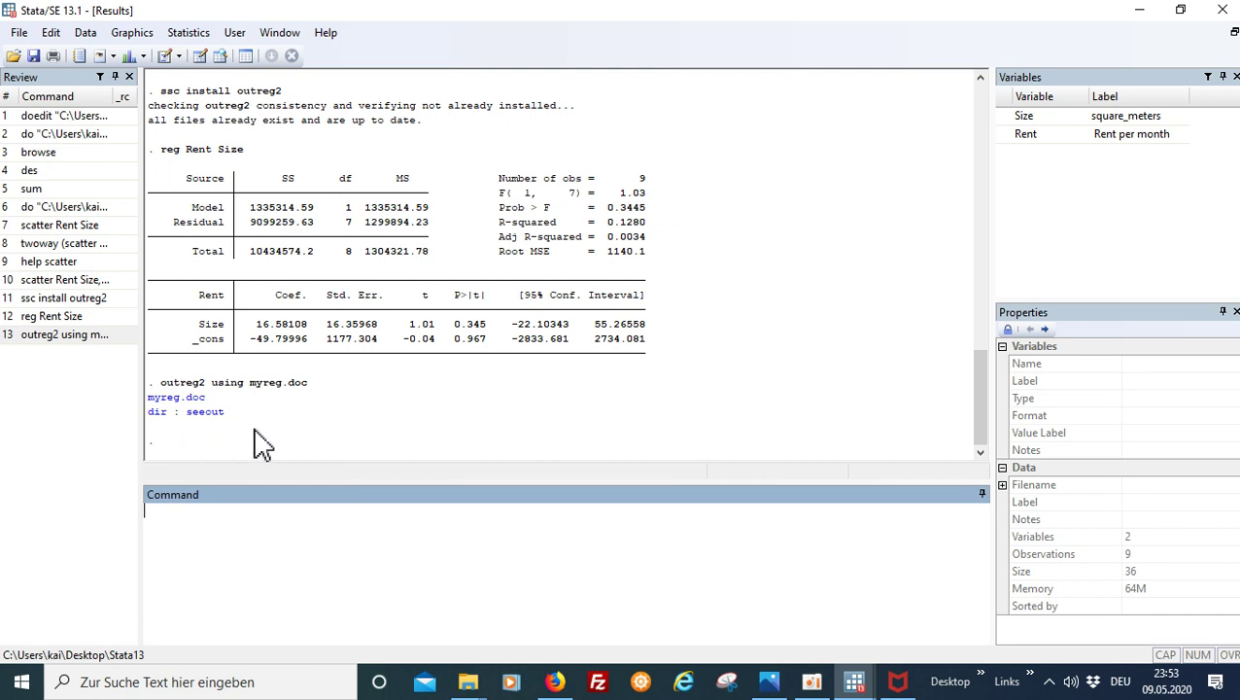
Step: Review the exported regression table through the seeout link, put it away and return to Scatter.do
{"action": "left_click", "coordinate": [209, 414]}
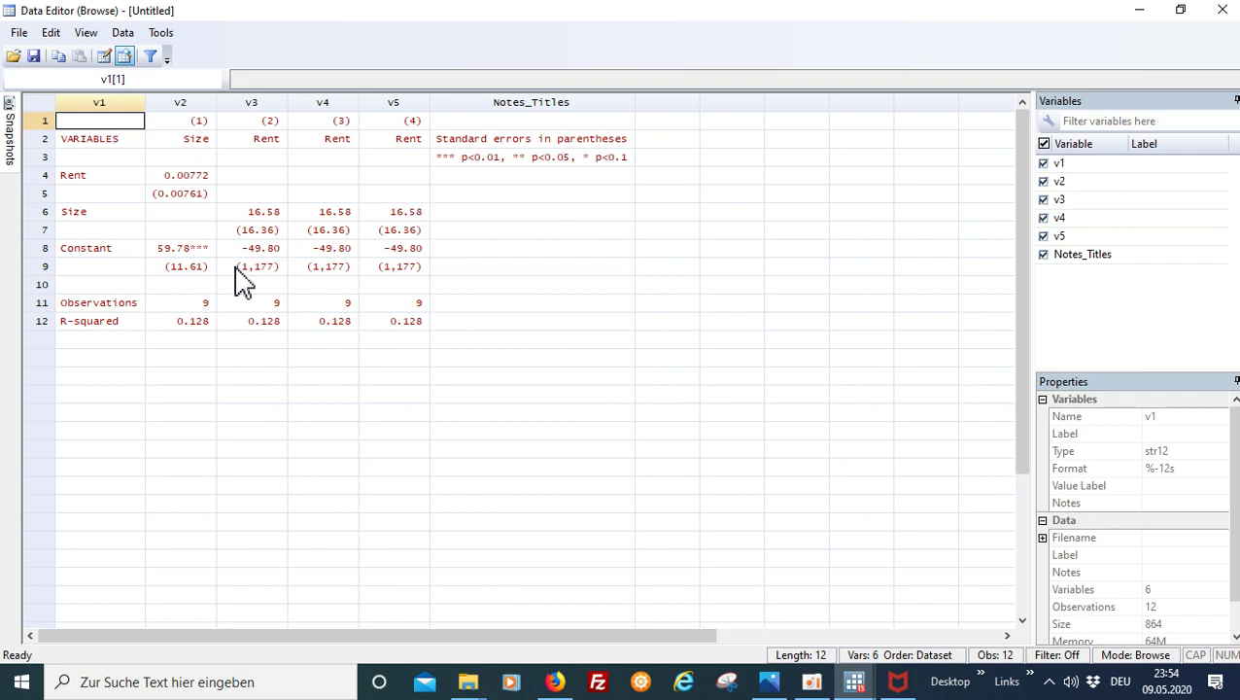
{"action": "left_click", "coordinate": [330, 270]}
{"action": "left_click", "coordinate": [1134, 10]}
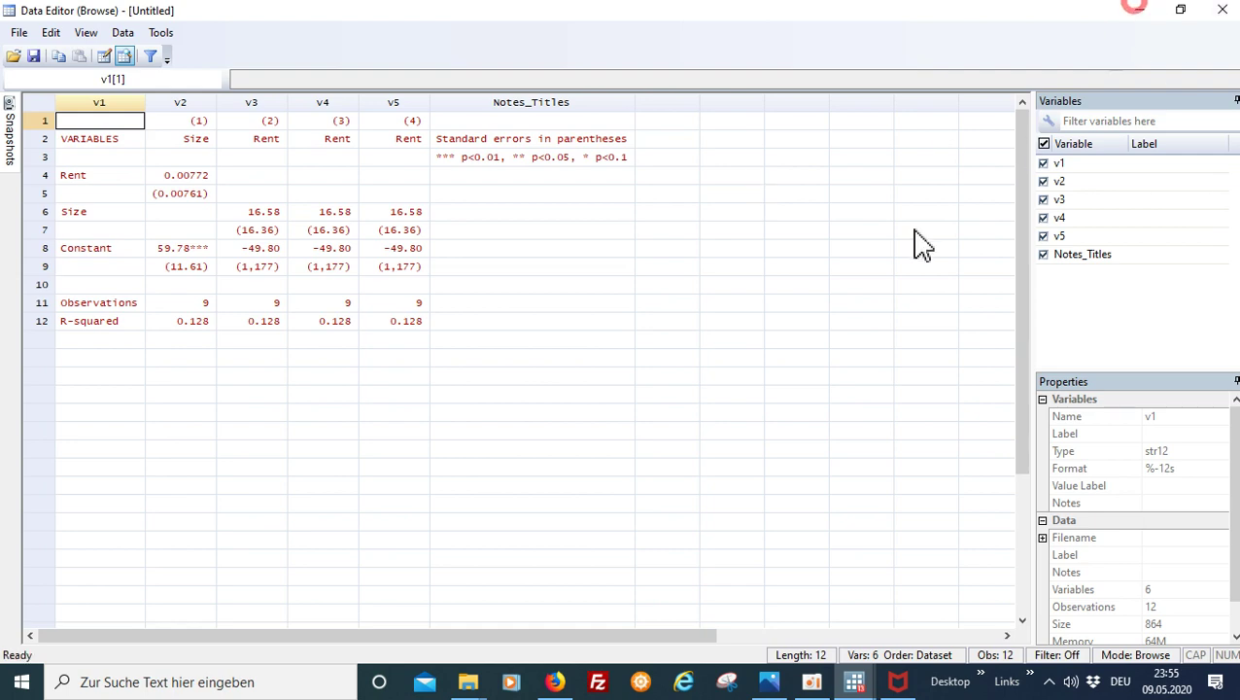
{"action": "left_click", "coordinate": [1129, 12]}
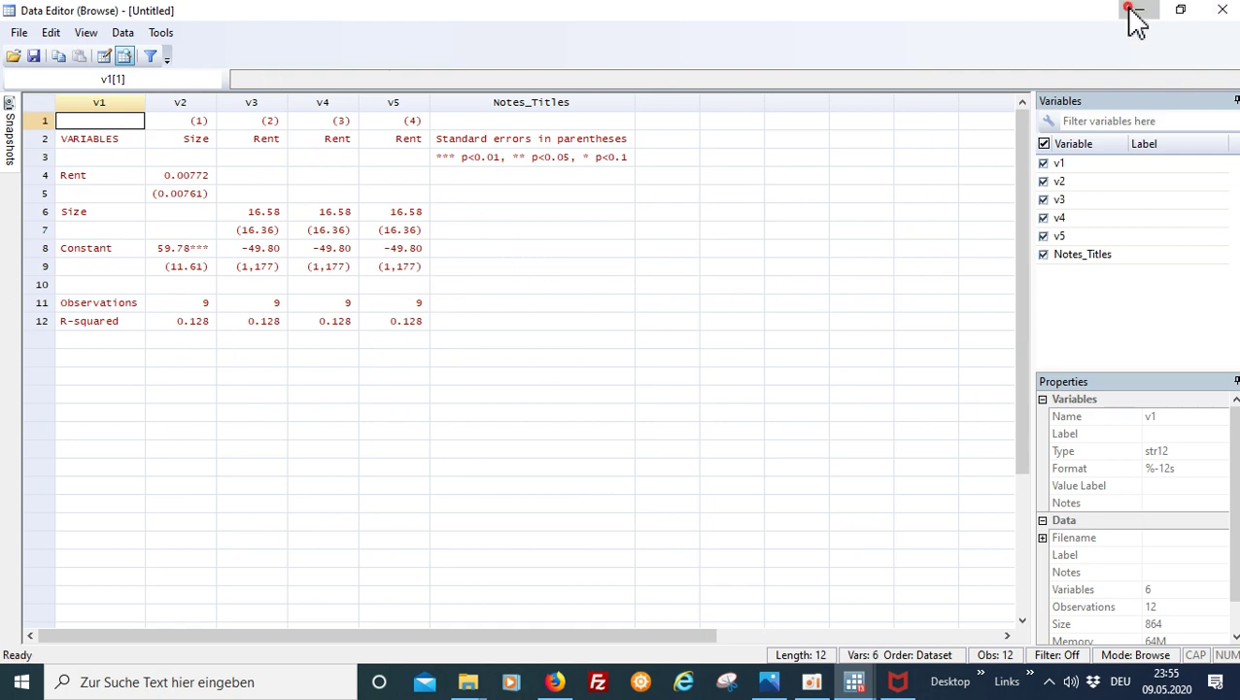
{"action": "left_click", "coordinate": [872, 690]}
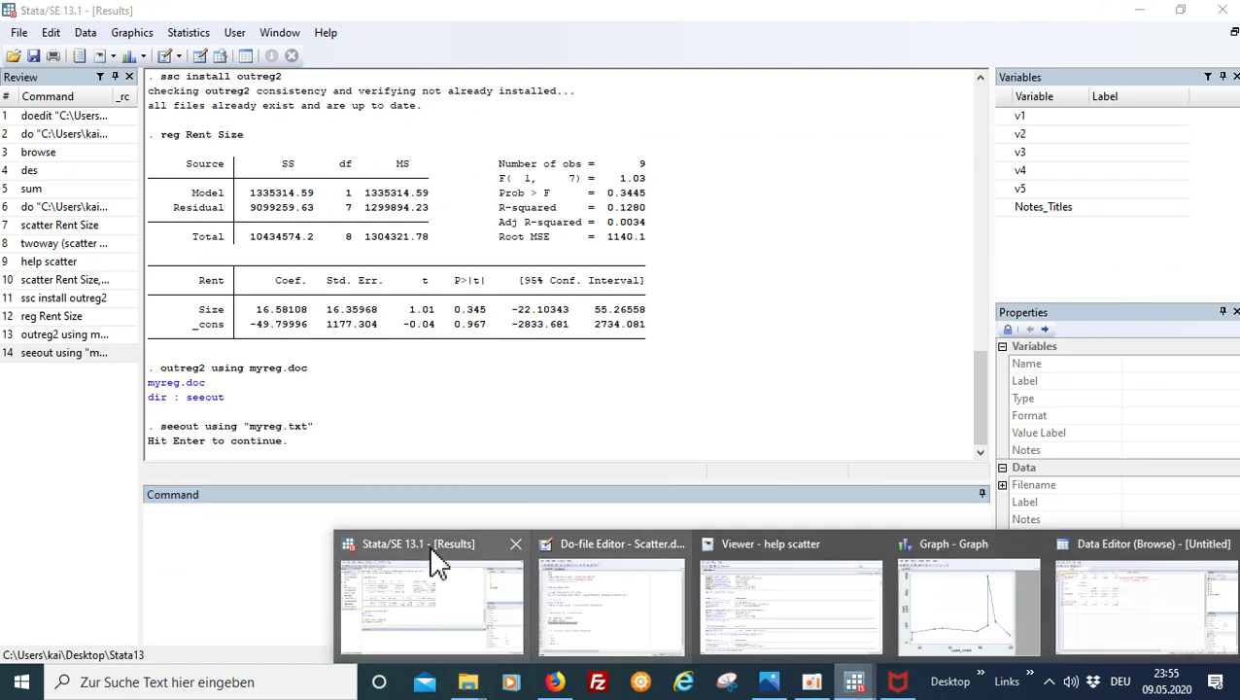
{"action": "left_click", "coordinate": [572, 578]}
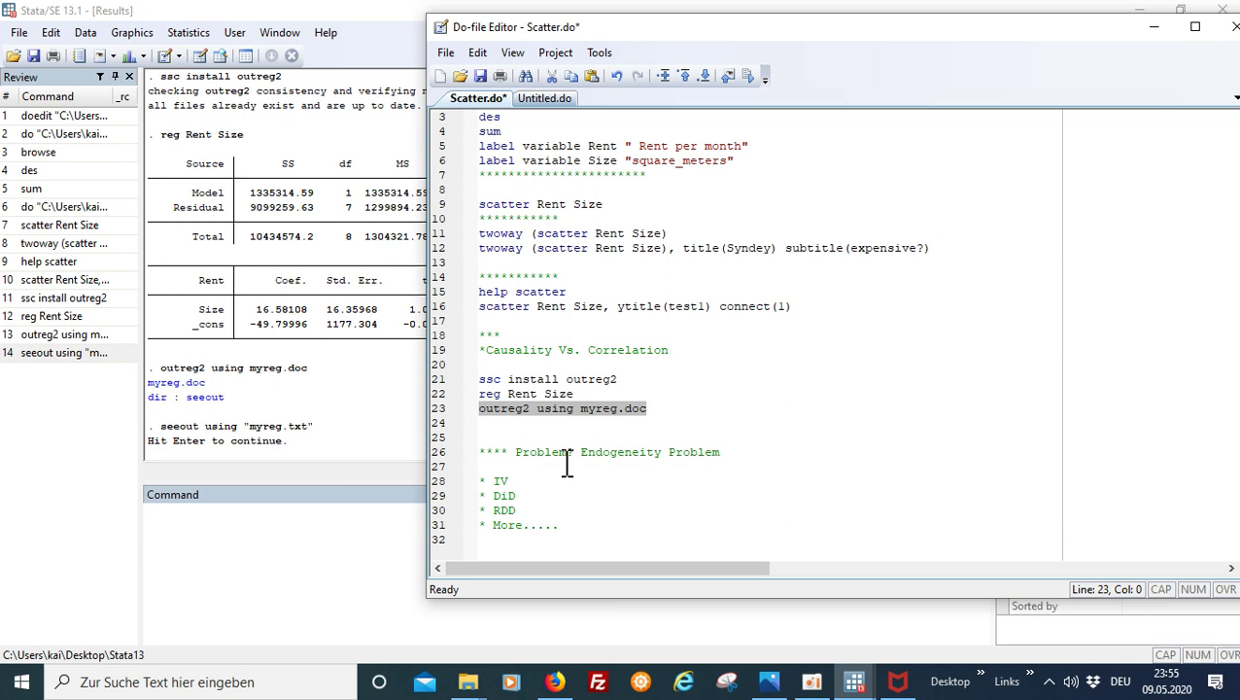